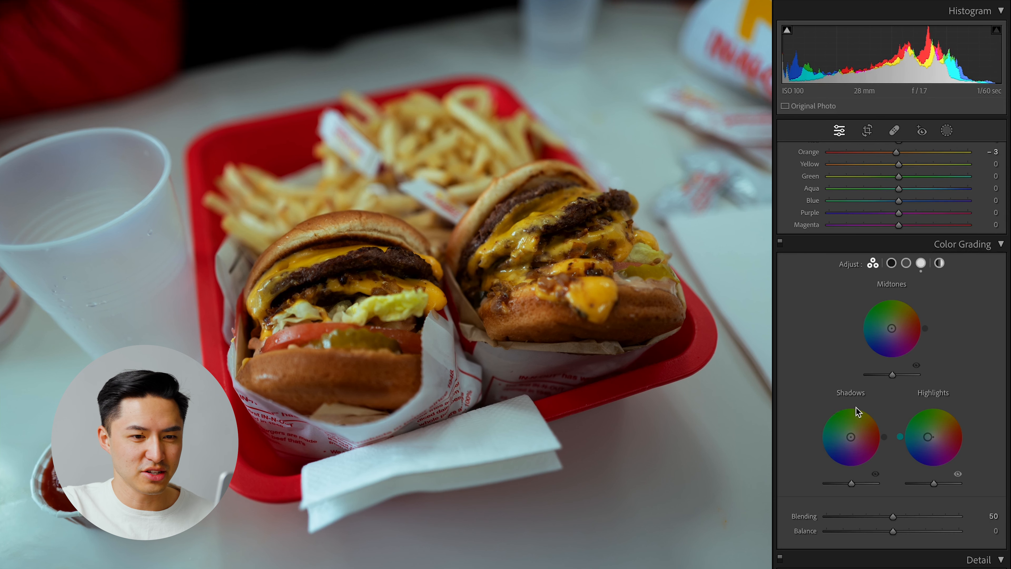
- Compare the burger photo with its color grading switched off and on, and review its basic adjustments
left_click_drag(928, 437, 928, 437)
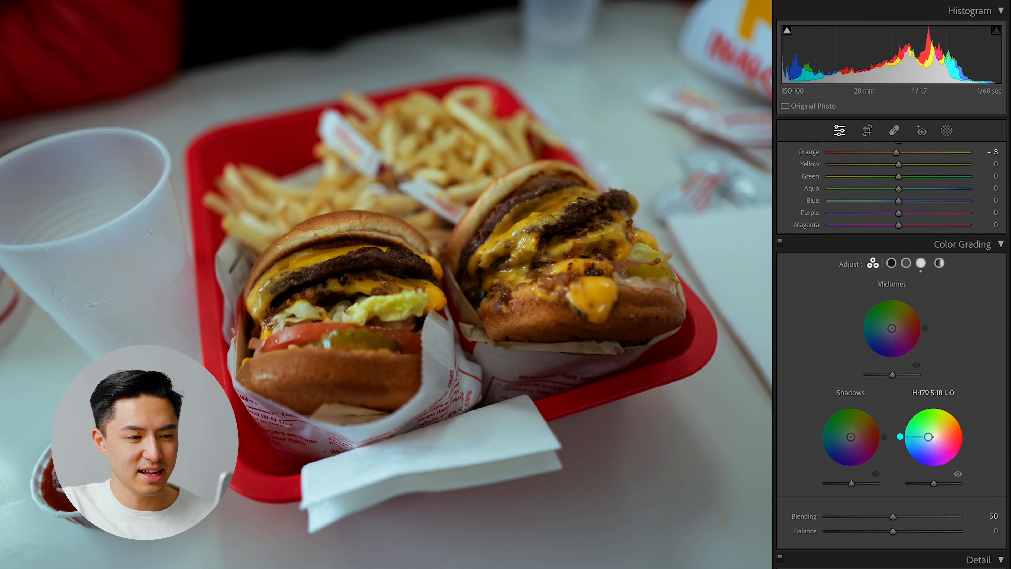
left_click(783, 244)
left_click(782, 244)
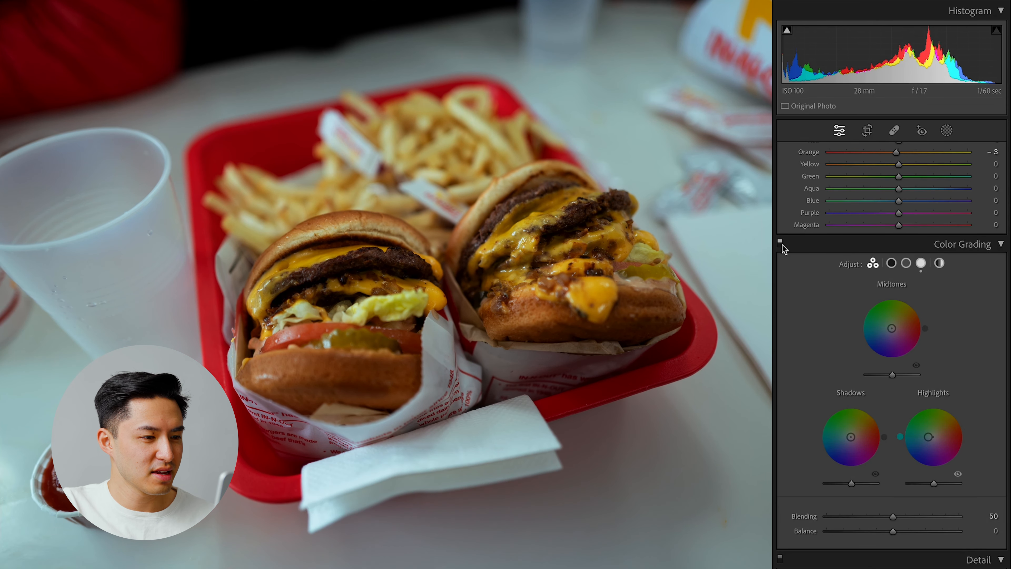
left_click(782, 244)
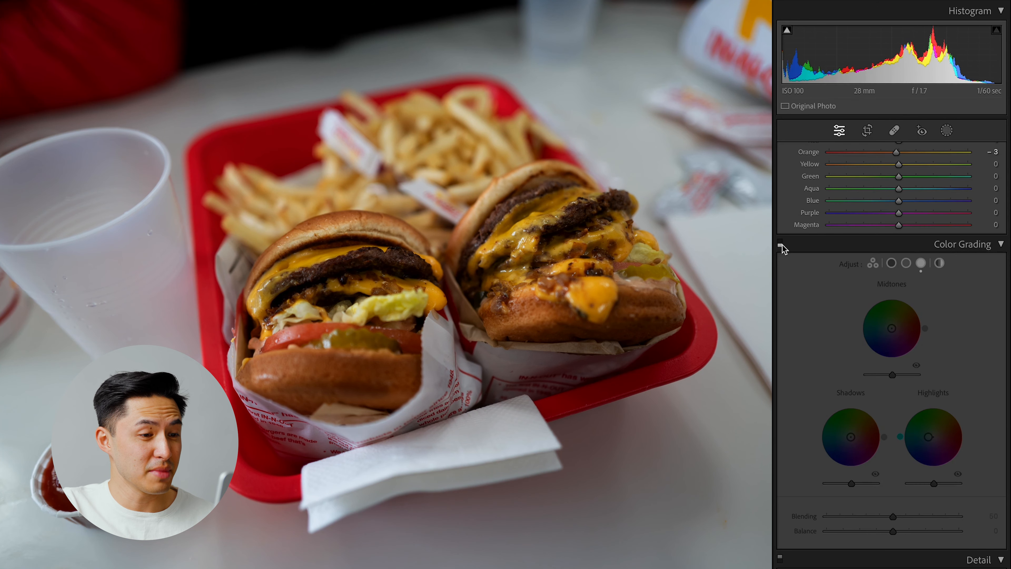
left_click(782, 244)
scroll(794, 312, "up", 15)
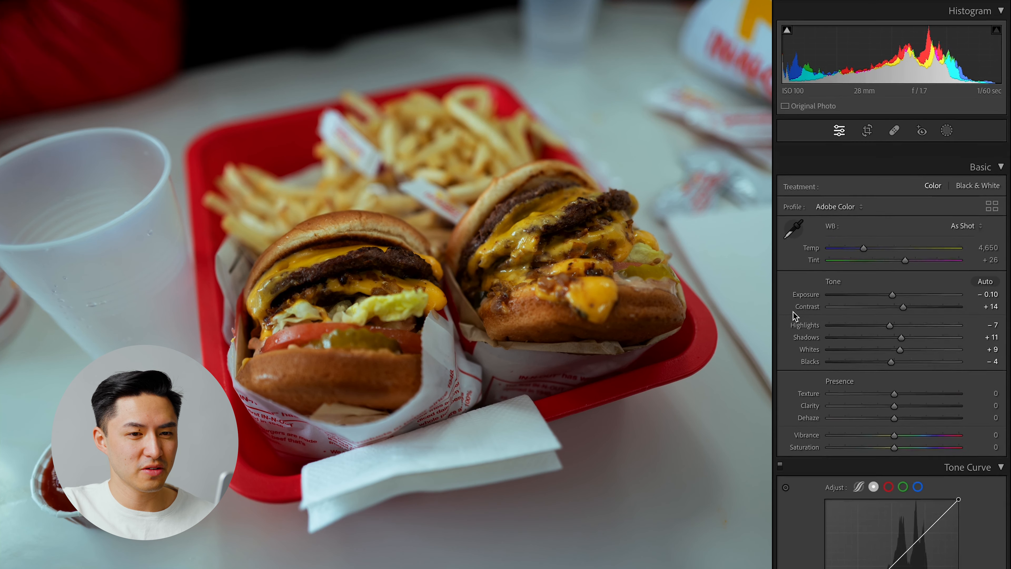
scroll(793, 311, "down", 1)
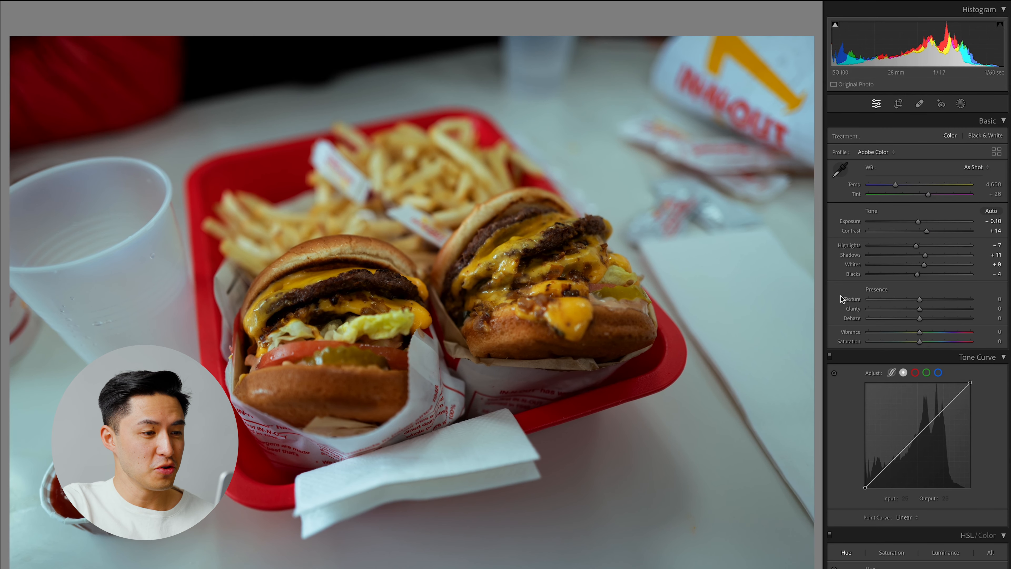
- Open the photo of the person standing in the snow for developing and crop it slightly tighter
key("g")
left_click(734, 206)
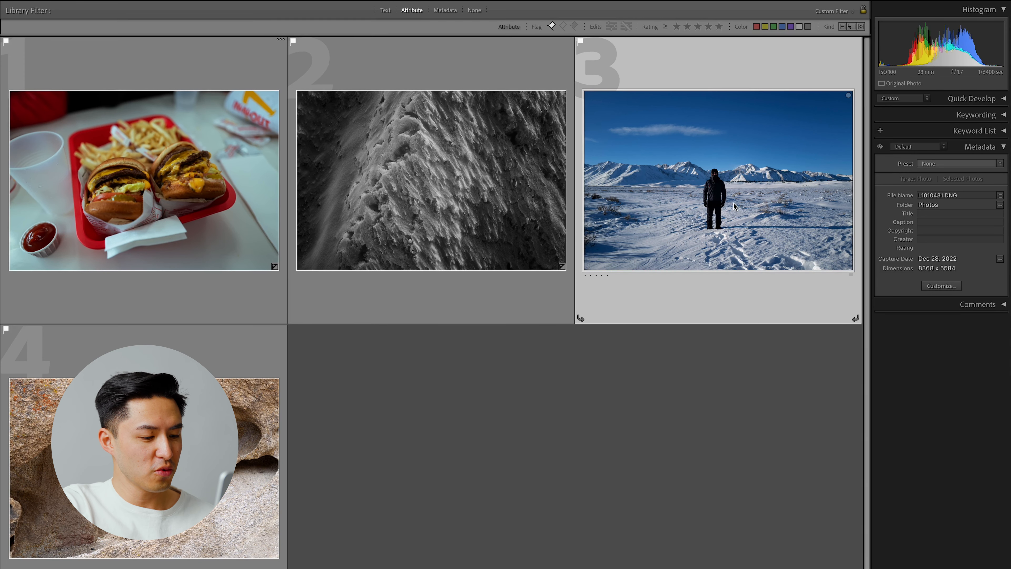
key("d")
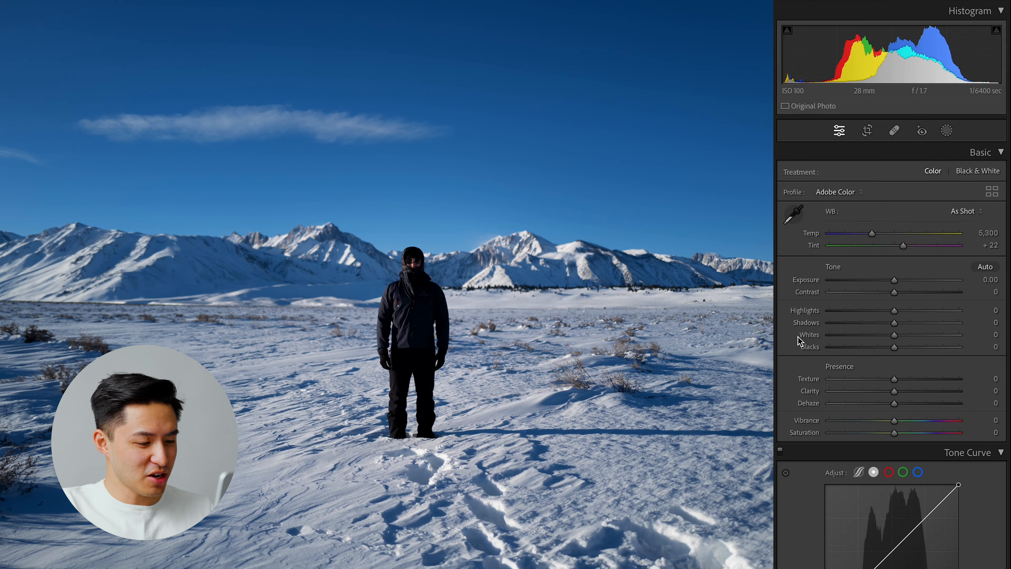
key("r")
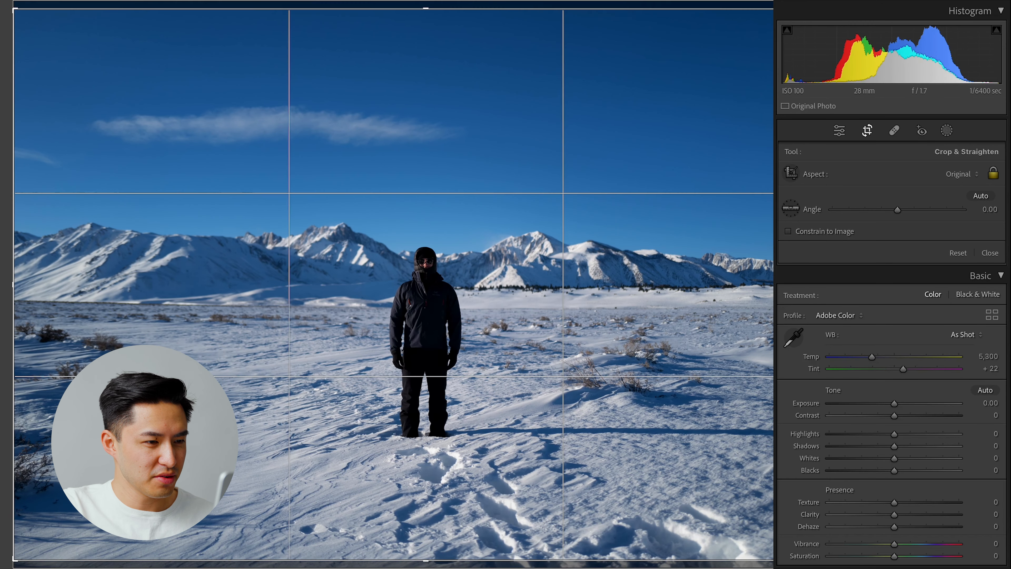
key("r")
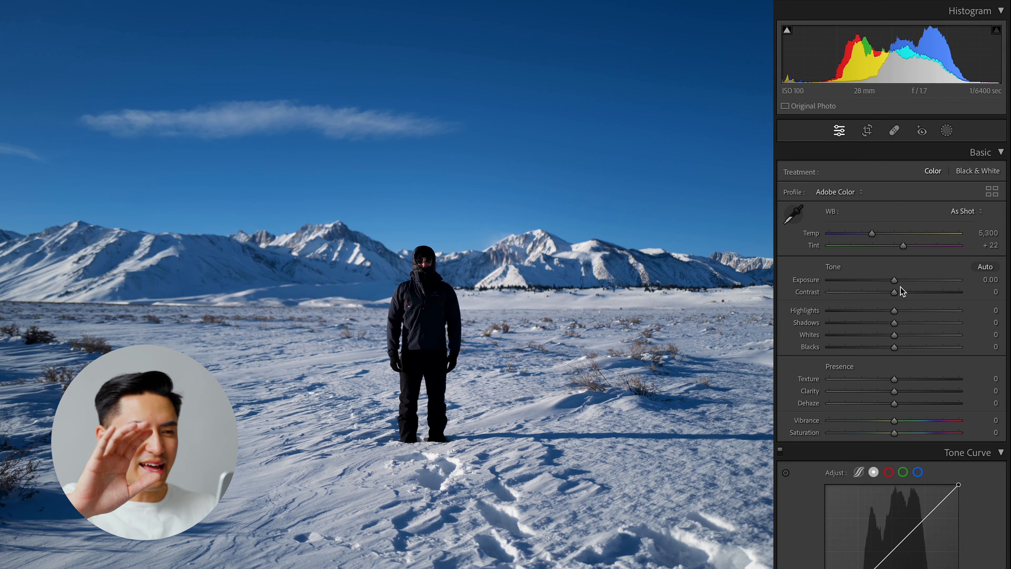
- Add a linear gradient mask fading down across the upper sky and lower its exposure slightly
left_click(947, 132)
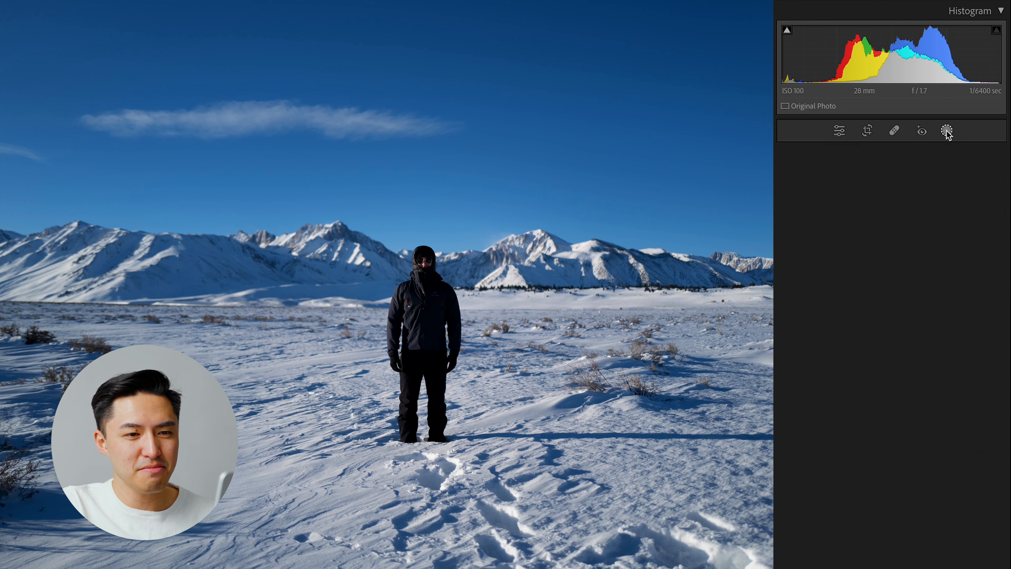
left_click(838, 272)
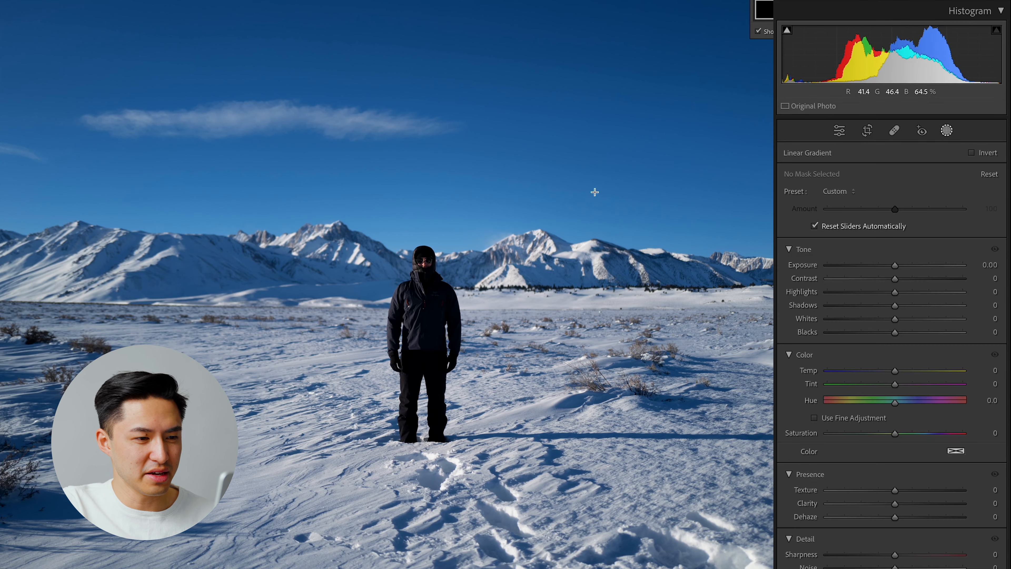
left_click_drag(495, 55, 496, 243)
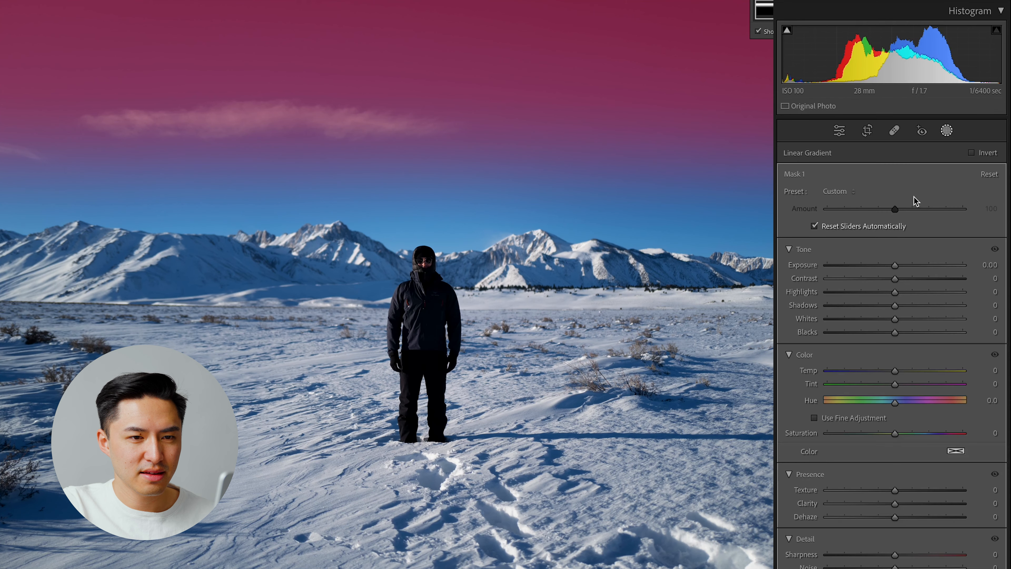
left_click_drag(895, 265, 886, 271)
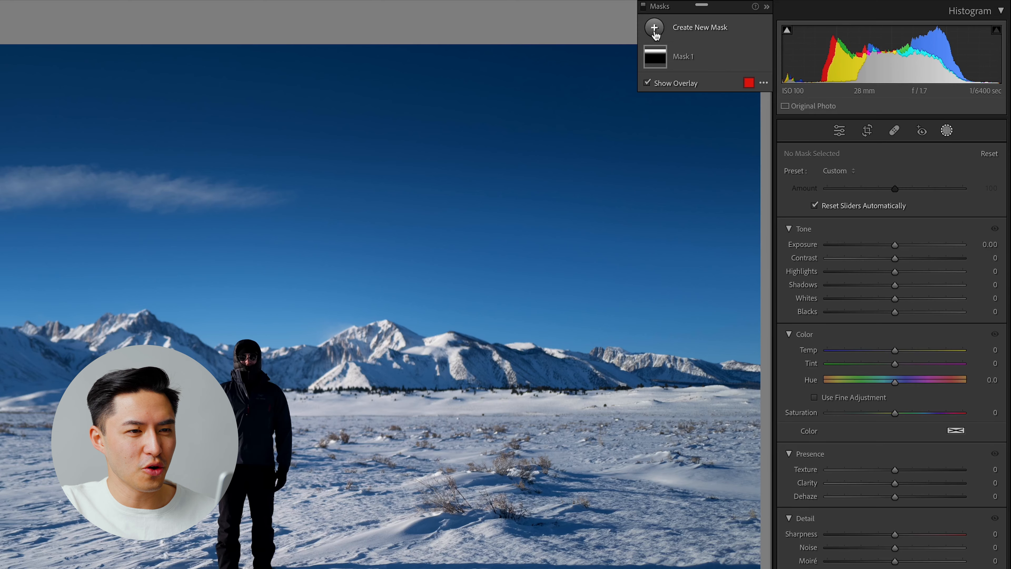
- Create a Select Subject mask for the person and a Select Sky mask
left_click(655, 29)
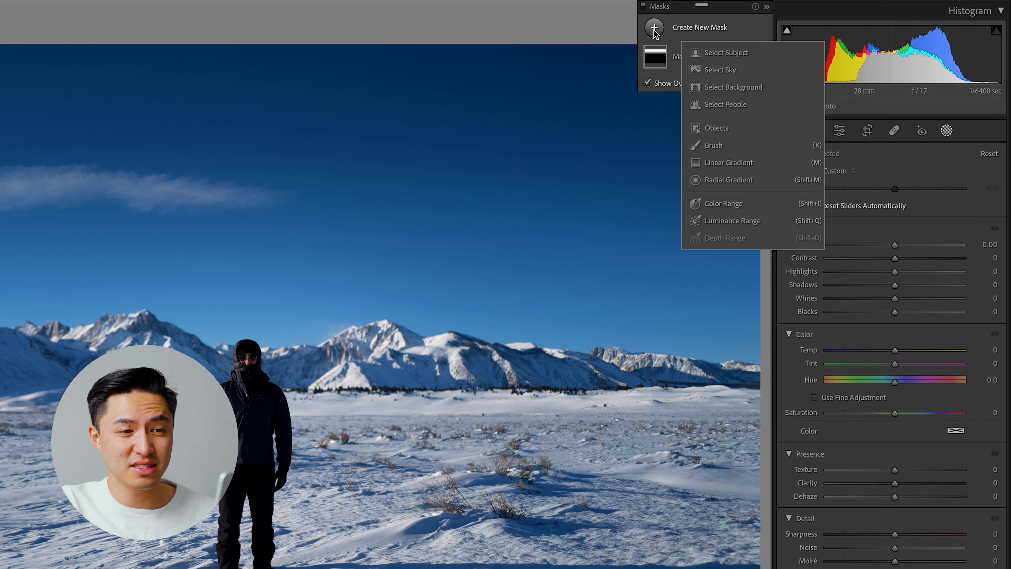
left_click(725, 53)
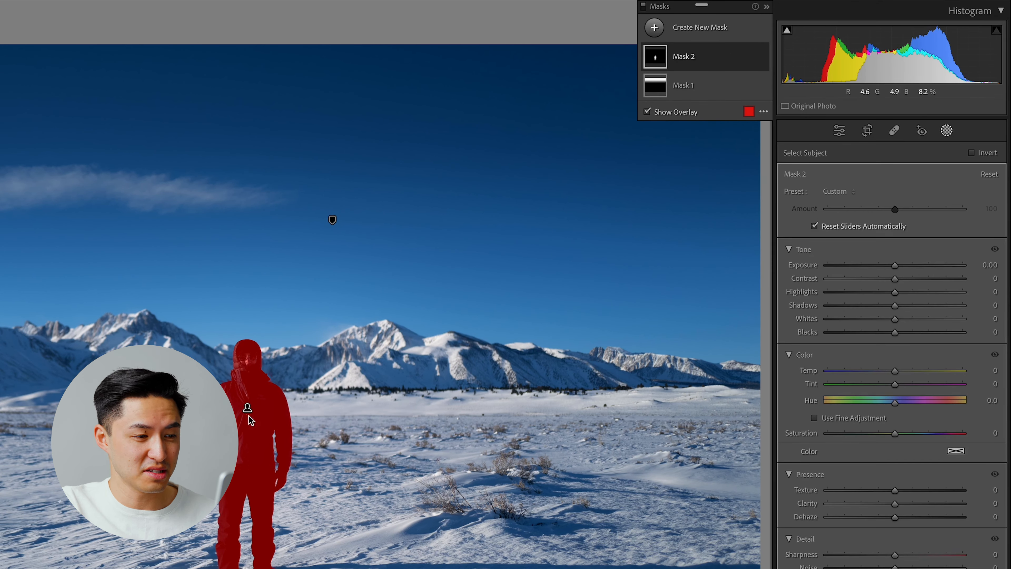
left_click(653, 28)
left_click(714, 67)
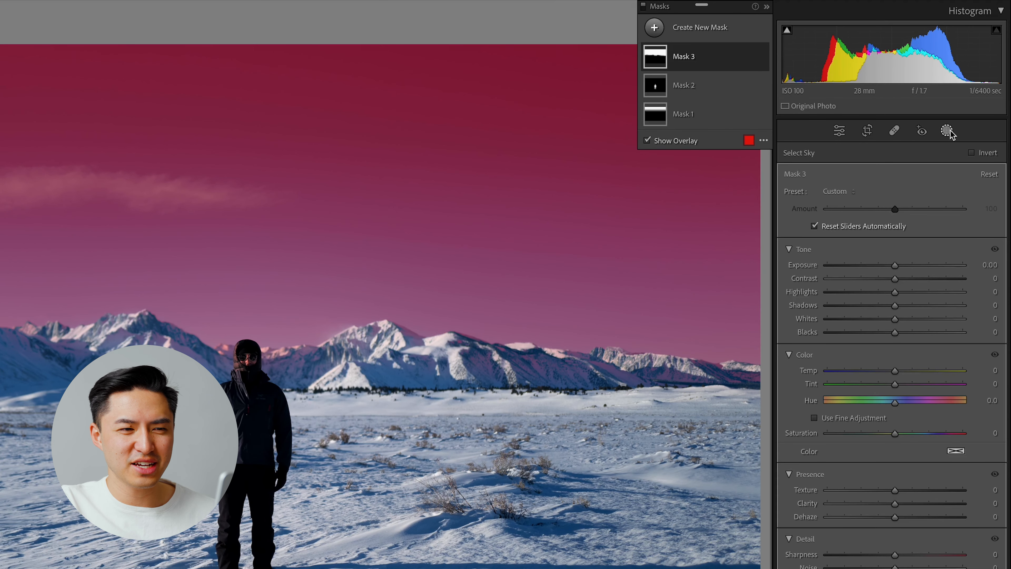
- Brighten the person through the subject mask by setting its Exposure to 0.16 and Shadows to 11
left_click(693, 88)
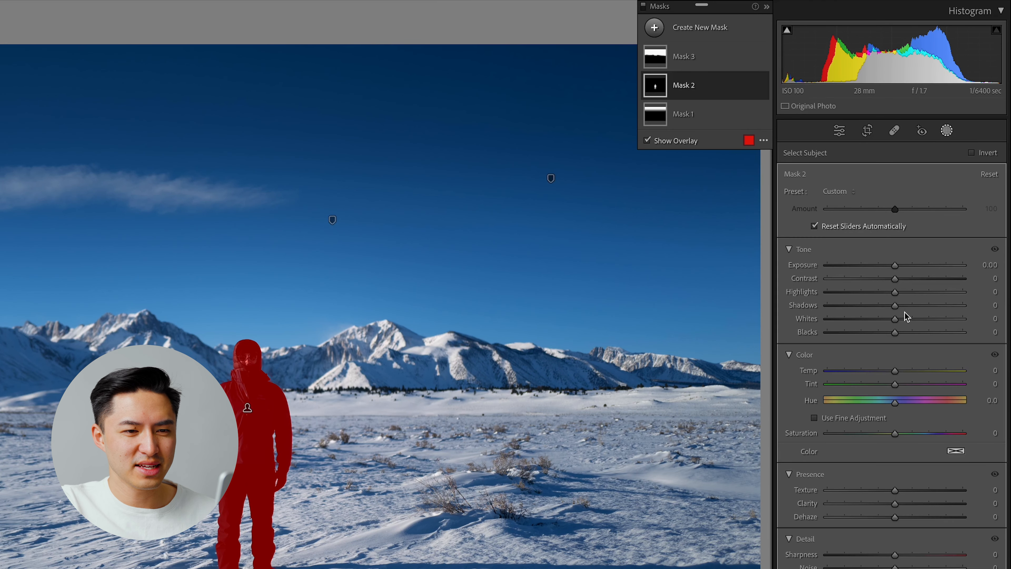
left_click_drag(899, 269, 902, 268)
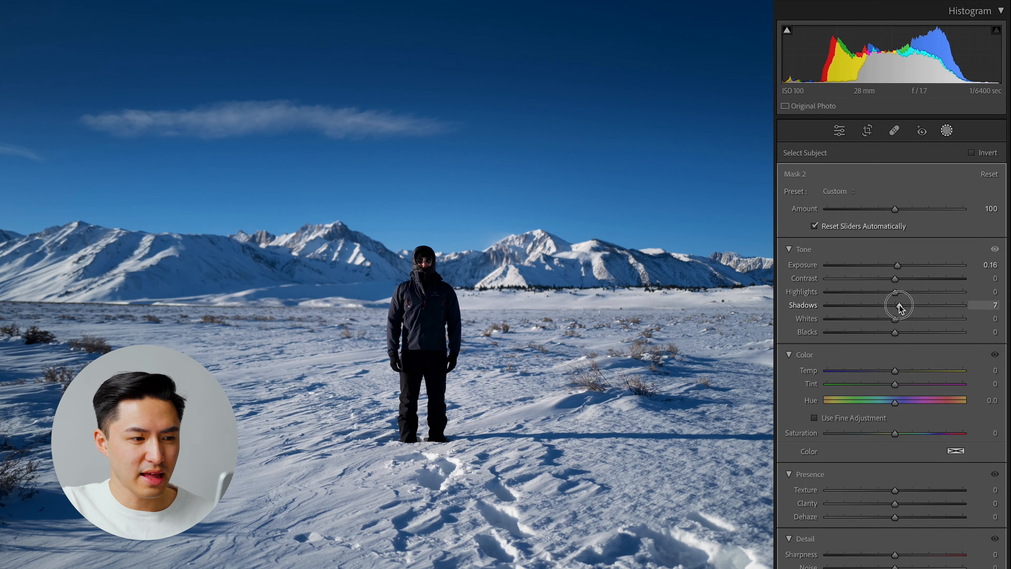
left_click_drag(898, 304, 903, 304)
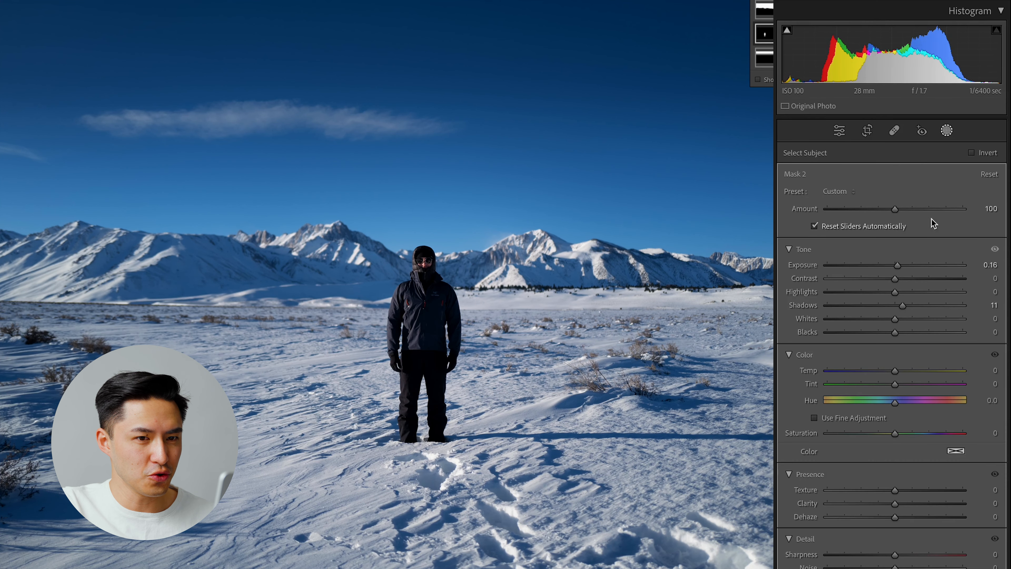
- Add a large radial gradient mask around the person, invert it, and set its Exposure to −0.10
left_click(952, 131)
left_click_drag(901, 322, 900, 323)
scroll(882, 315, "down", 4)
left_click_drag(913, 277, 902, 281)
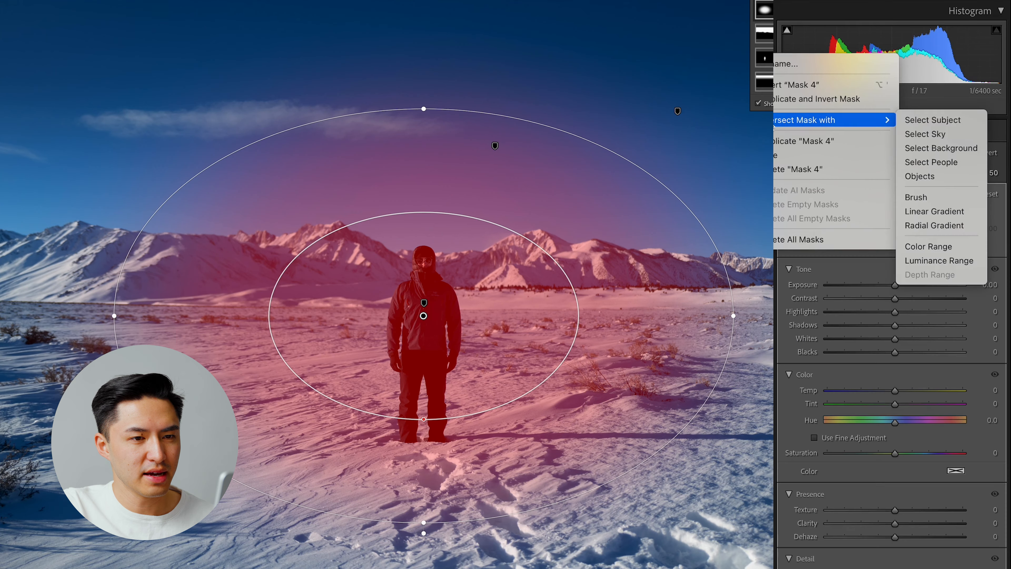
left_click(792, 86)
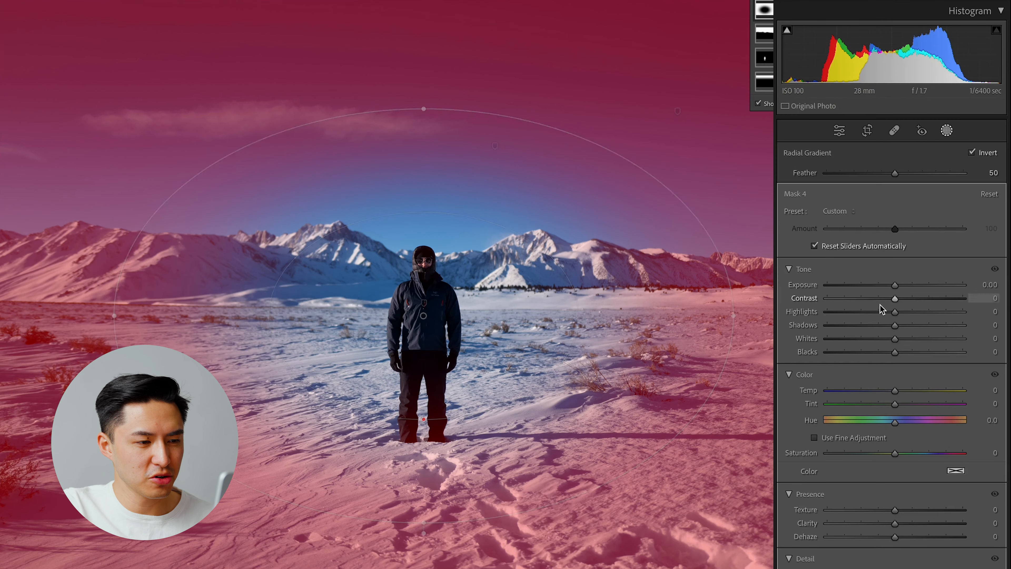
key("Down")
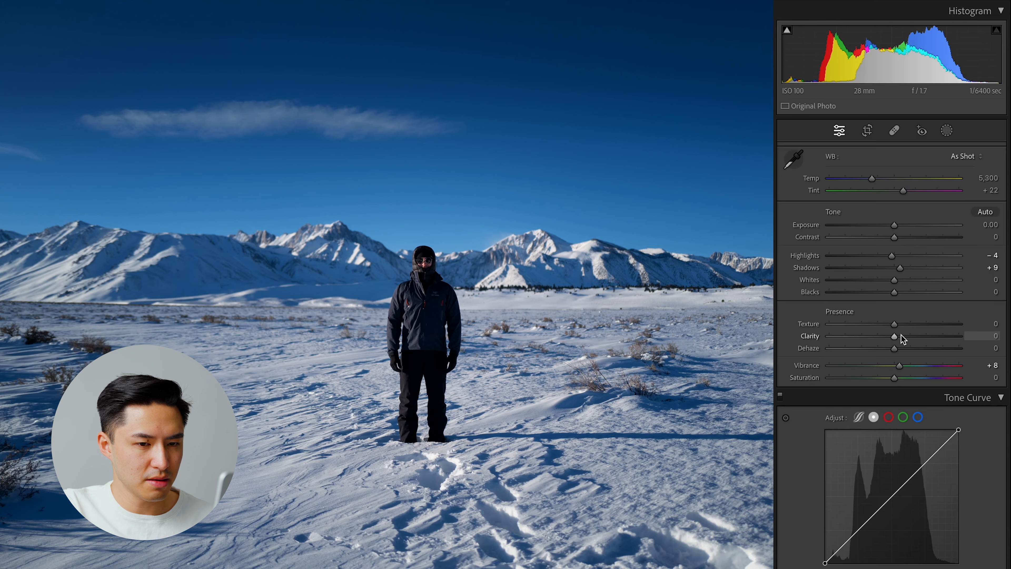
- Set the whole photo's Highlights to −4, Shadows to +9, Clarity to +4 and Vibrance to +8
left_click_drag(903, 339, 898, 336)
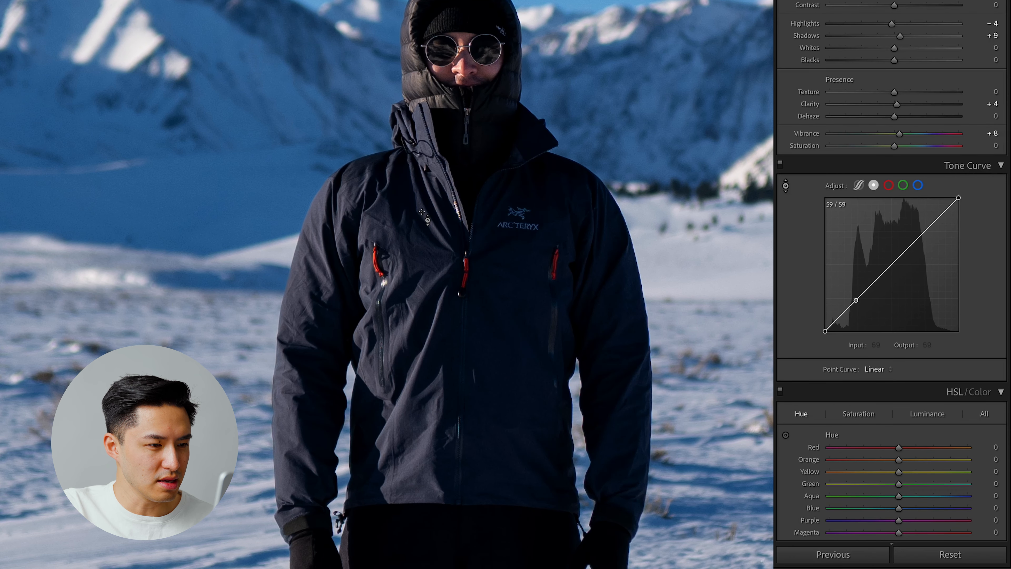
- Darken the jacket's tones by sampling them on the point curve and mapping input 60 to output 54
left_click_drag(422, 211, 422, 204)
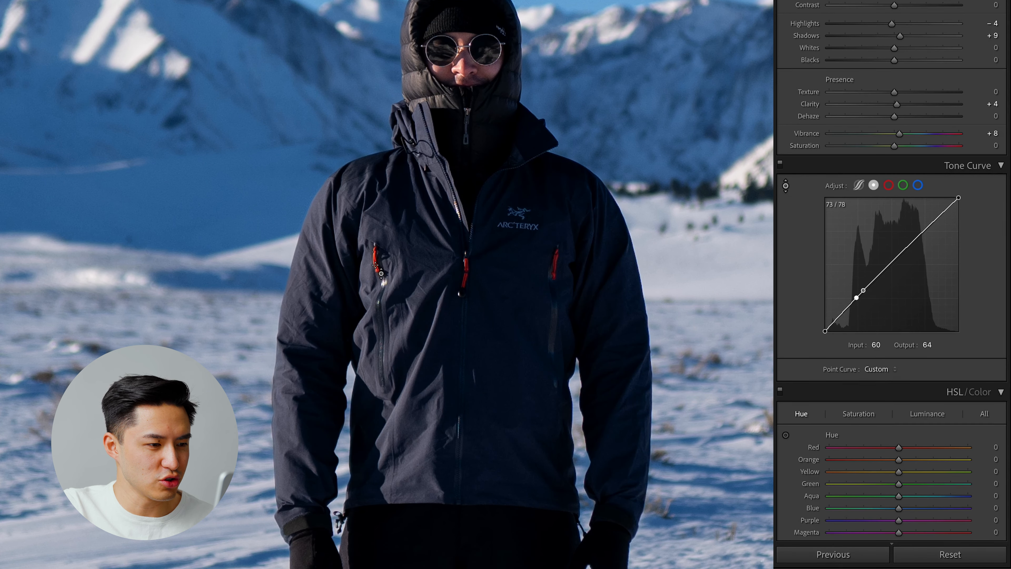
left_click_drag(313, 256, 313, 271)
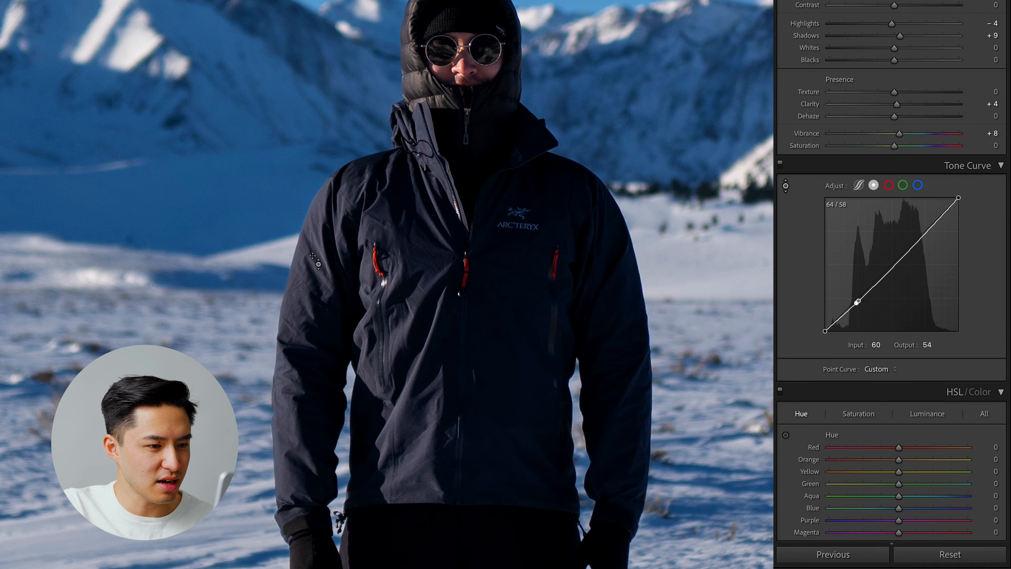
left_click(785, 186)
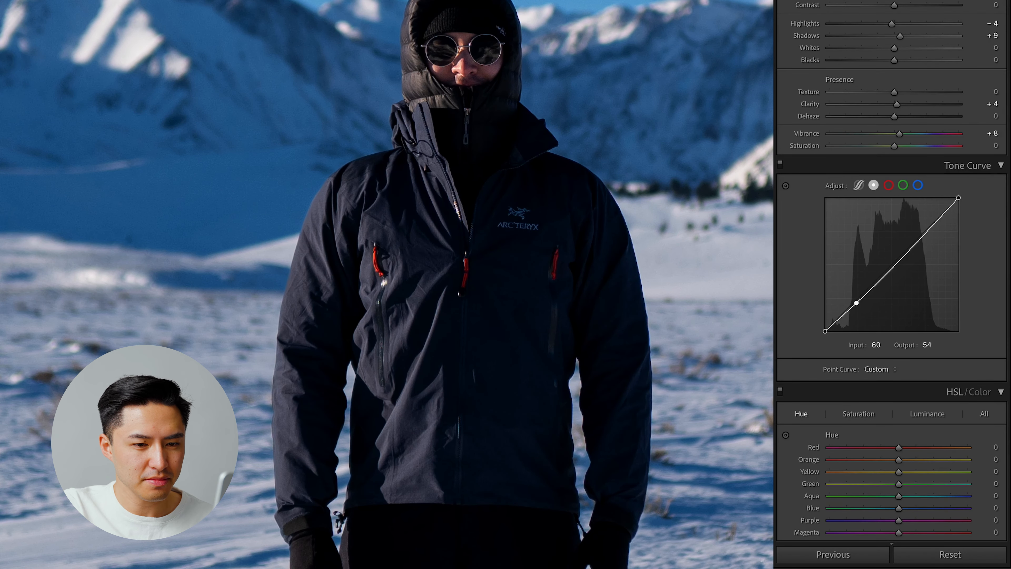
- Set the Blue hue to −4 and tint the highlights slightly toward cyan with color grading
key("z")
scroll(899, 173, "down", 8)
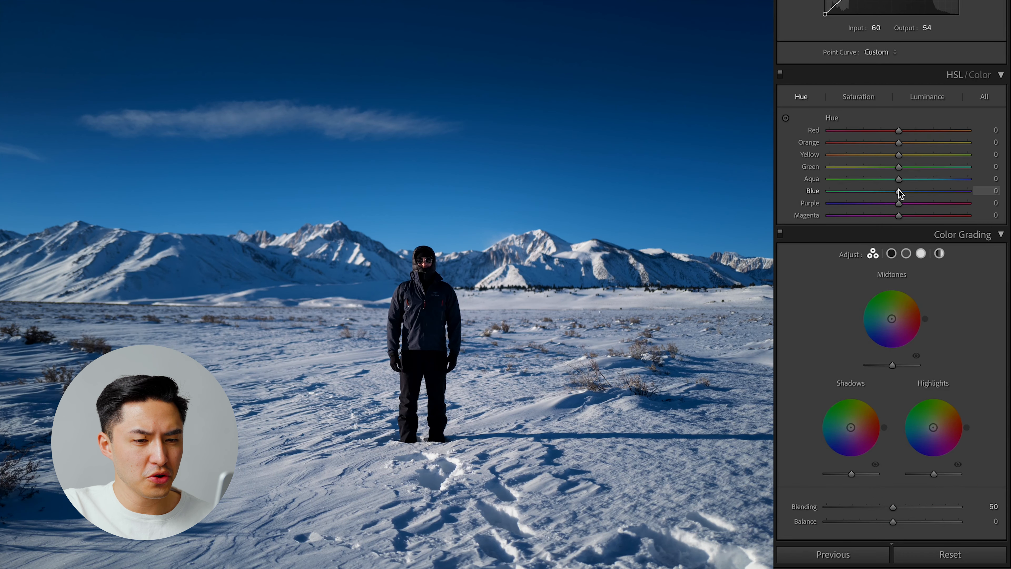
mouse_move(899, 191)
left_mouse_down()
mouse_move(883, 193)
mouse_move(897, 197)
left_mouse_up()
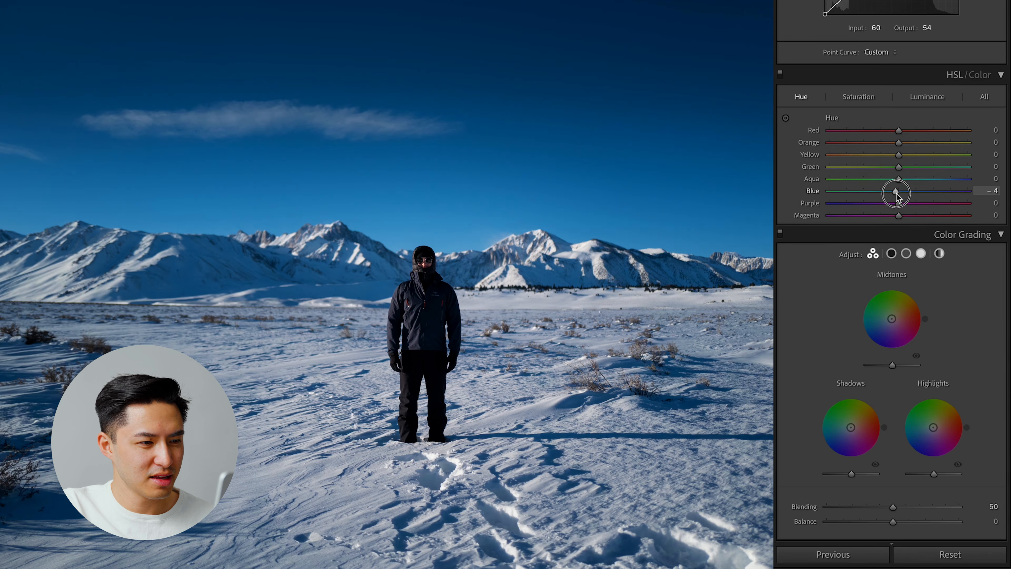
left_click_drag(897, 196, 896, 195)
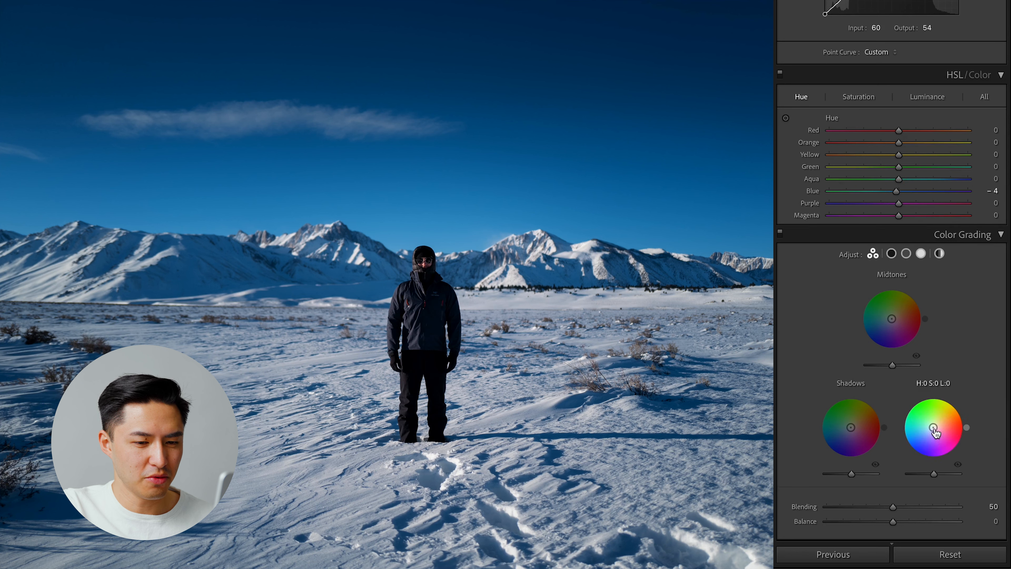
left_click_drag(933, 427, 931, 427)
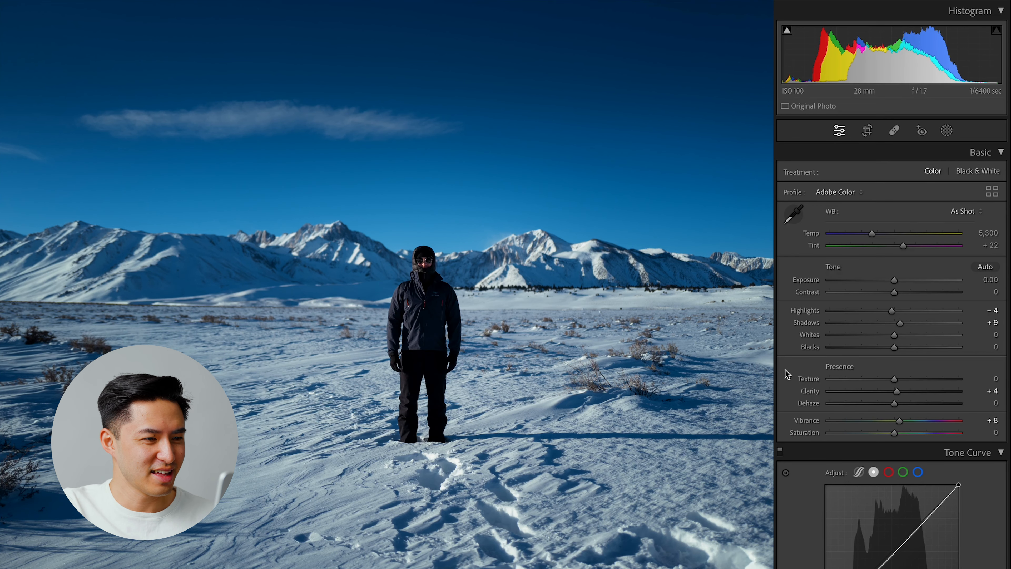
scroll(786, 374, "down", 5)
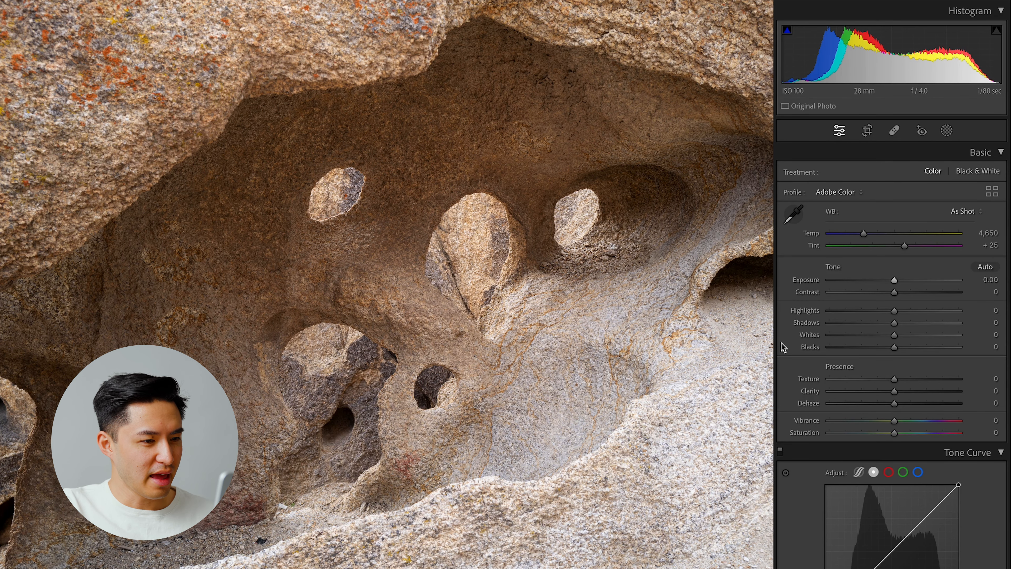
- Crop the rock formation photo slightly tighter from its left edge at the original aspect and shift the image slightly upward
key("r")
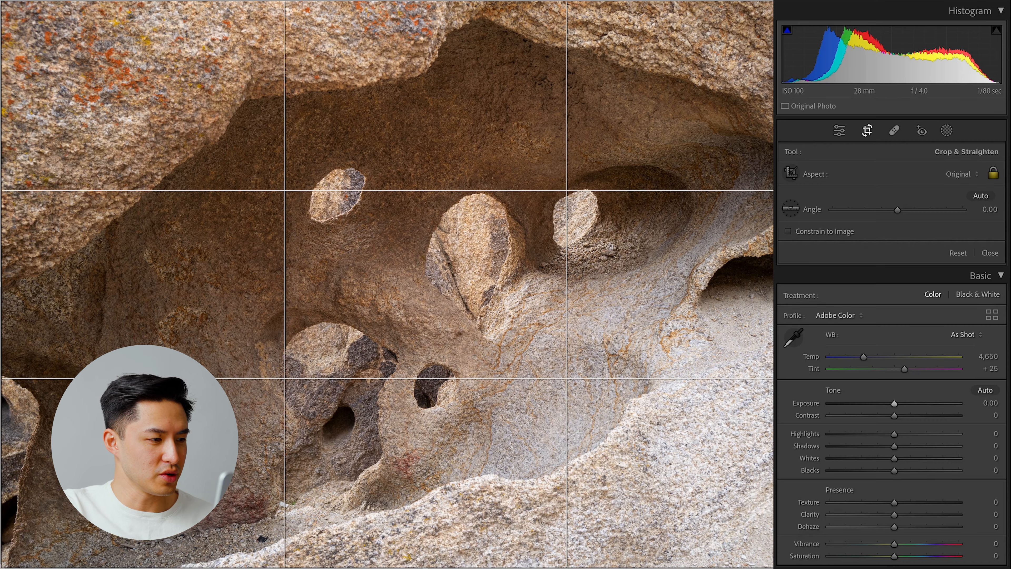
mouse_move(2, 291)
left_mouse_down()
mouse_move(22, 290)
mouse_move(1, 291)
left_mouse_up()
mouse_move(5, 367)
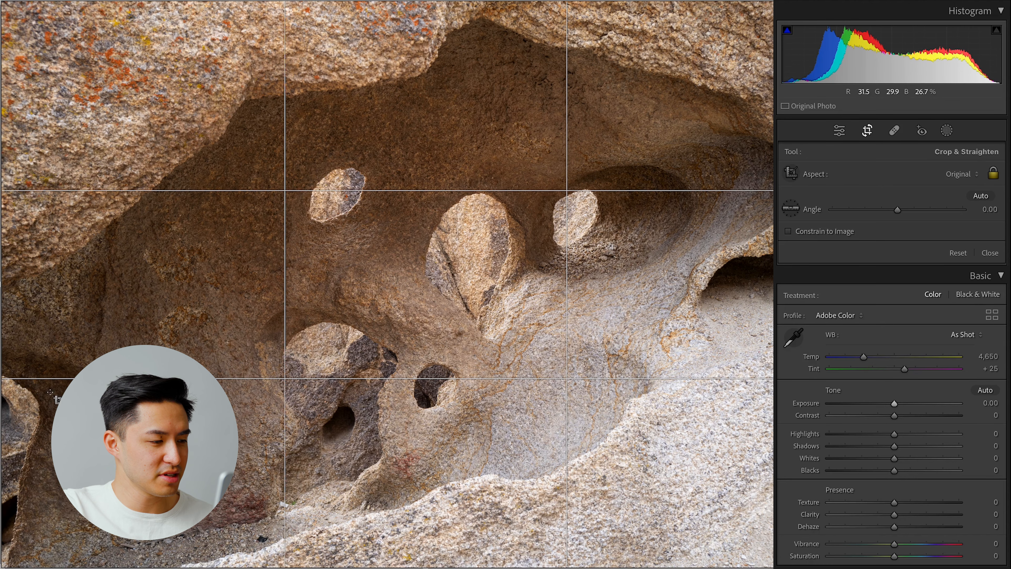
left_click_drag(3, 284, 30, 284)
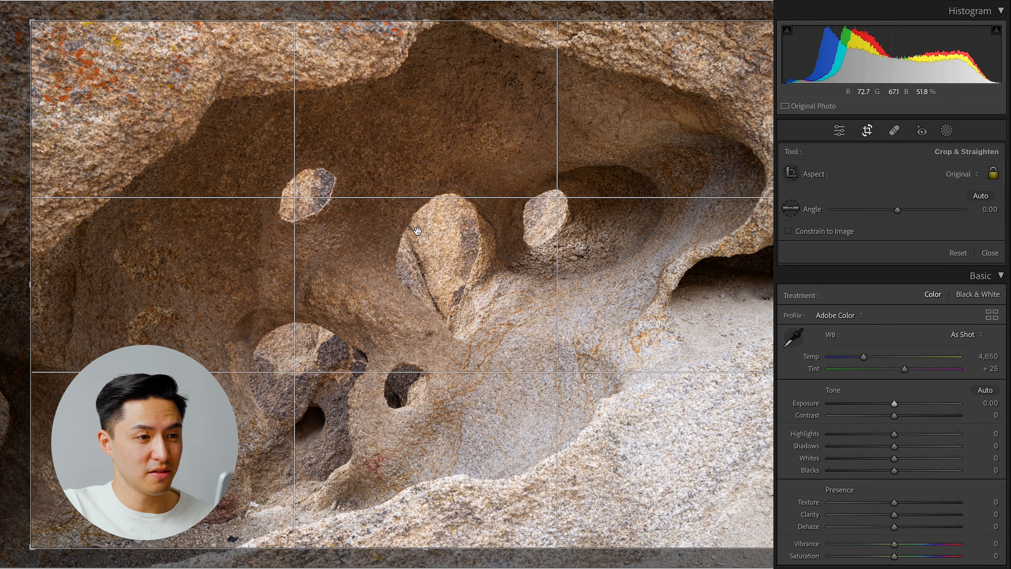
left_click_drag(411, 232, 409, 228)
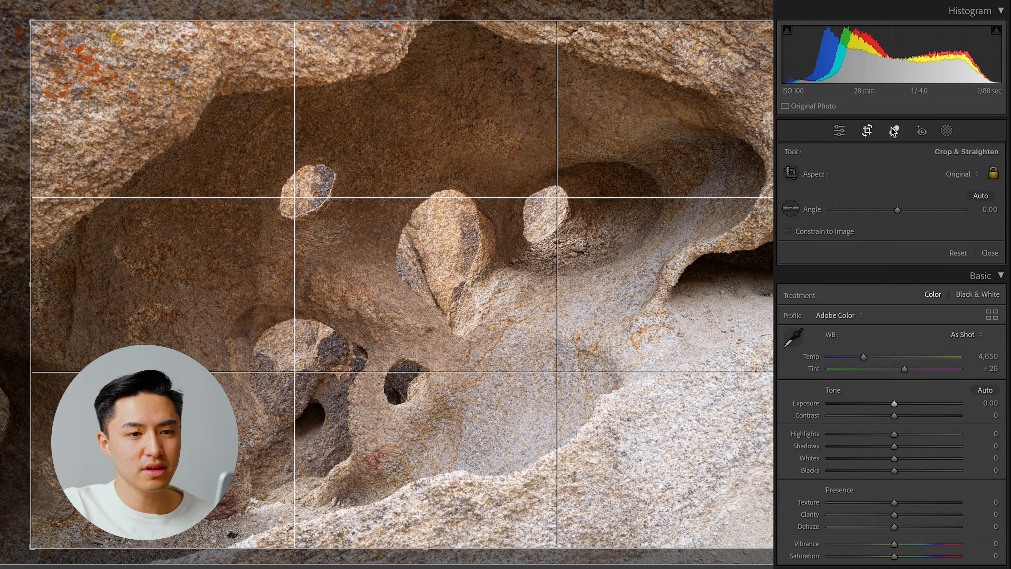
left_click(867, 131)
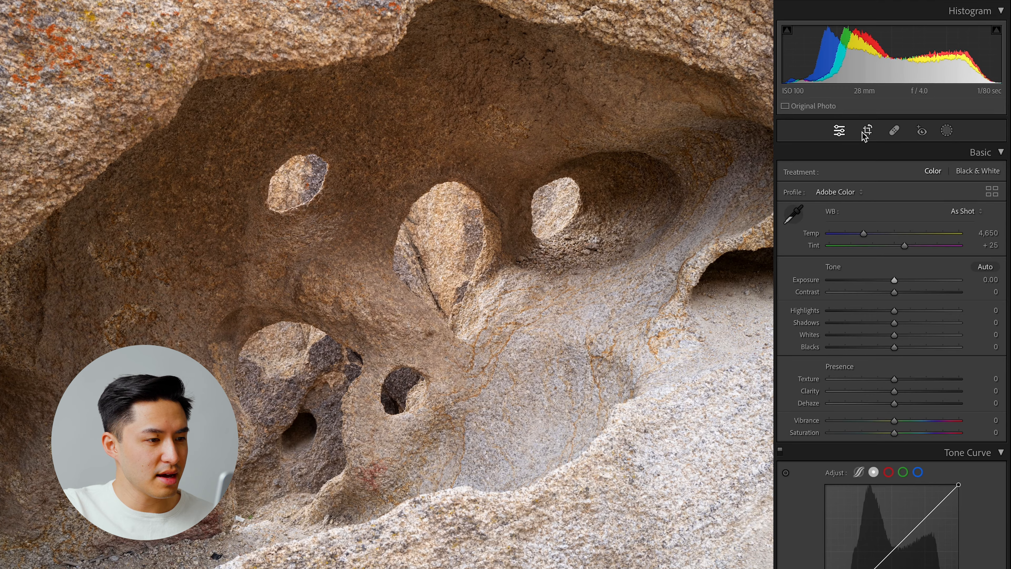
- Set the rock formation photo's Exposure to −0.75, Contrast to +55, Highlights to +1, Shadows to −10, Whites to +20 and Blacks to −13
left_click(318, 175)
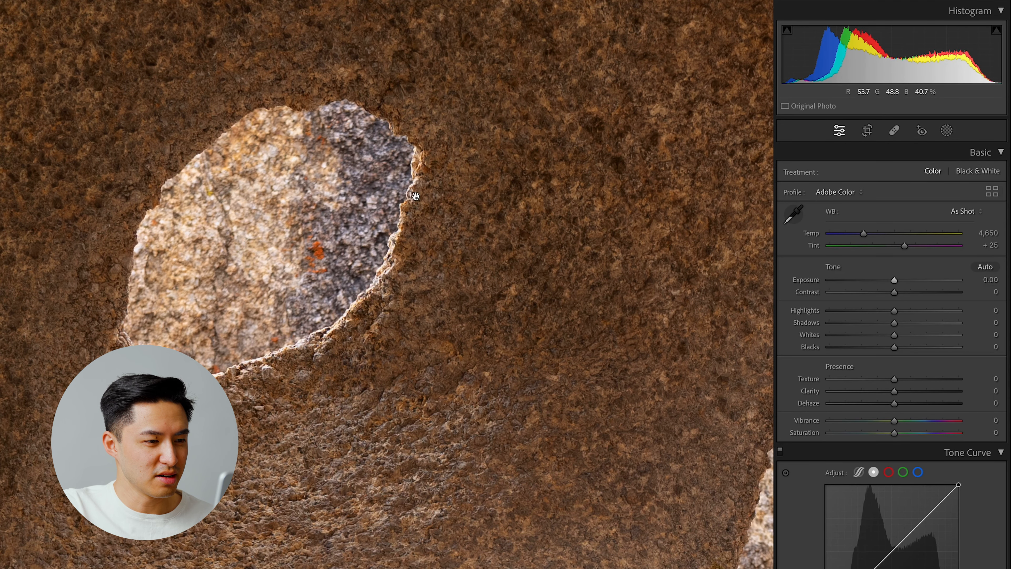
left_click(288, 354)
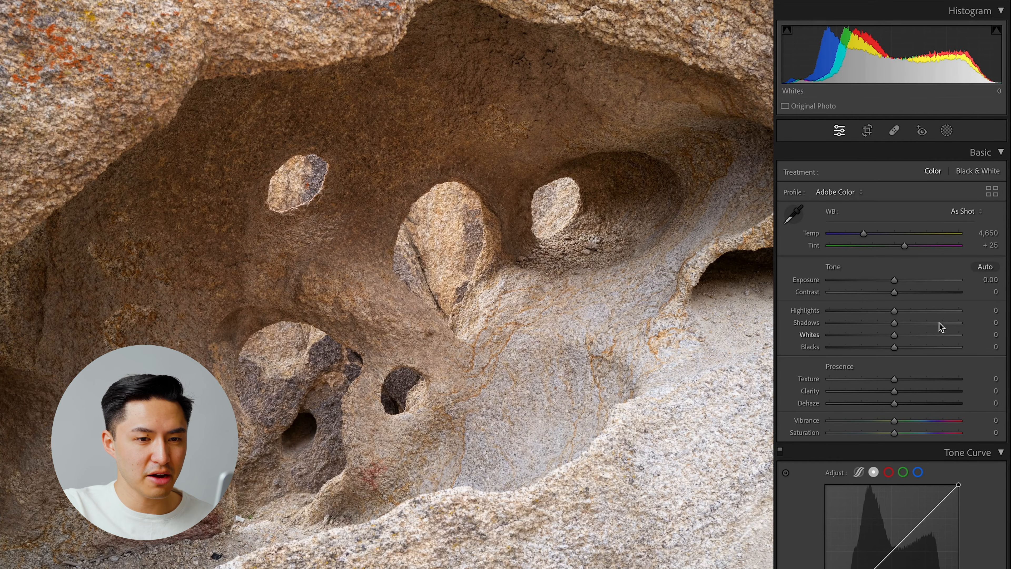
left_click(884, 280)
left_click_drag(884, 280, 885, 281)
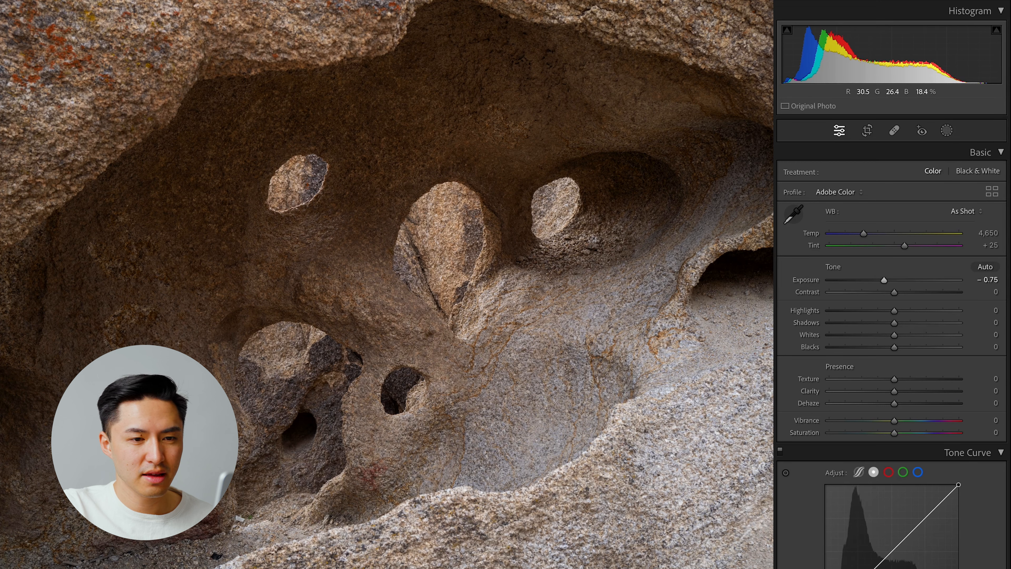
left_click_drag(914, 292, 930, 292)
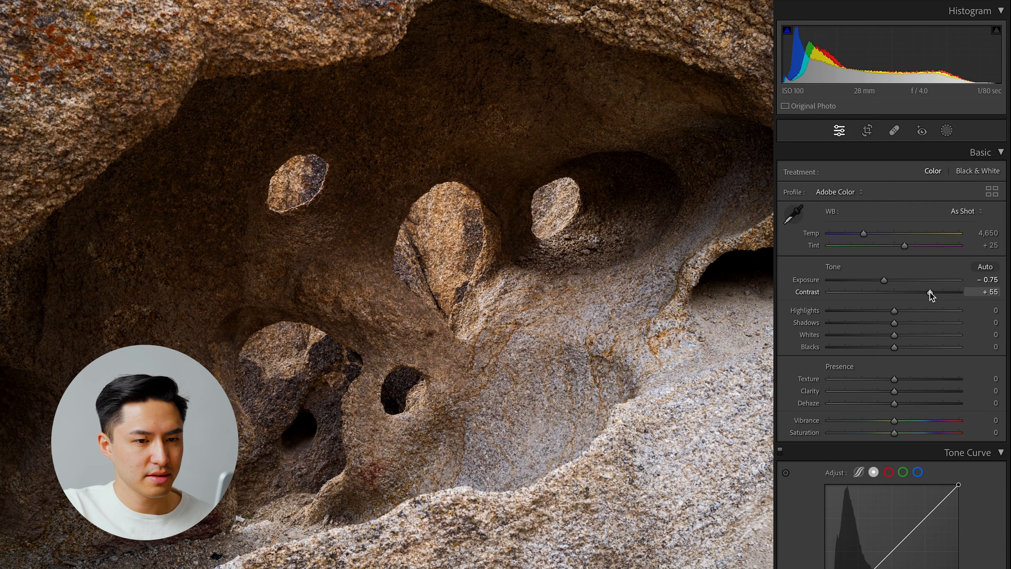
key("alt")
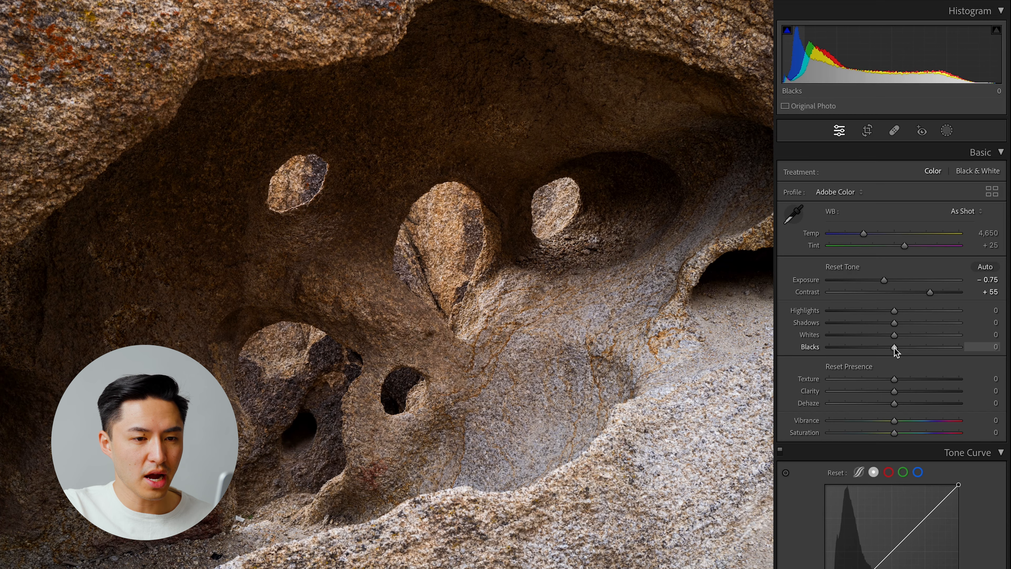
mouse_move(894, 348)
left_mouse_down()
mouse_move(884, 349)
mouse_move(894, 335)
mouse_move(926, 338)
mouse_move(908, 335)
left_mouse_up()
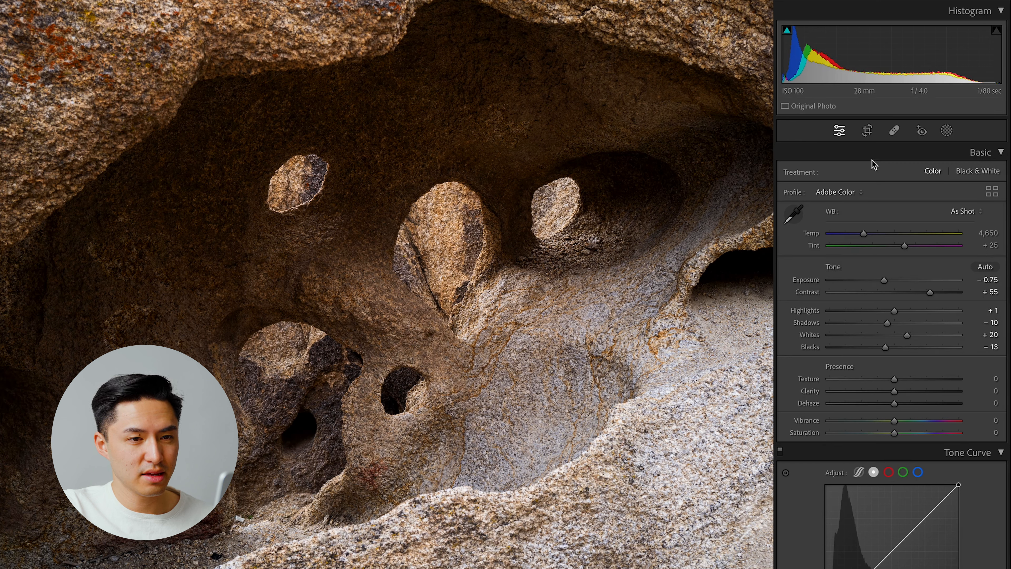
- Add a linear gradient mask over the bright lower-right rock and set its Exposure to −0.30
left_click(950, 131)
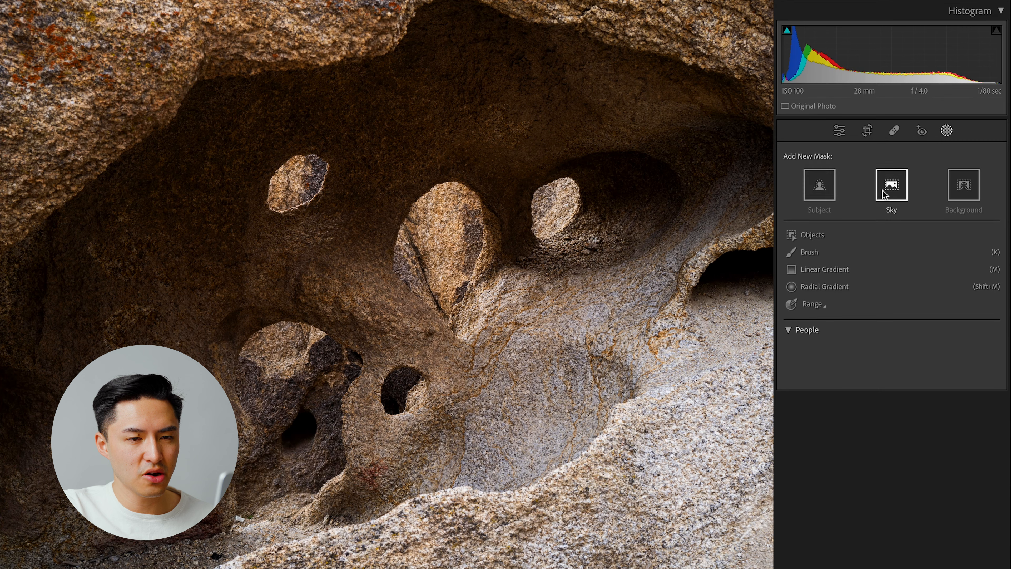
left_click(824, 275)
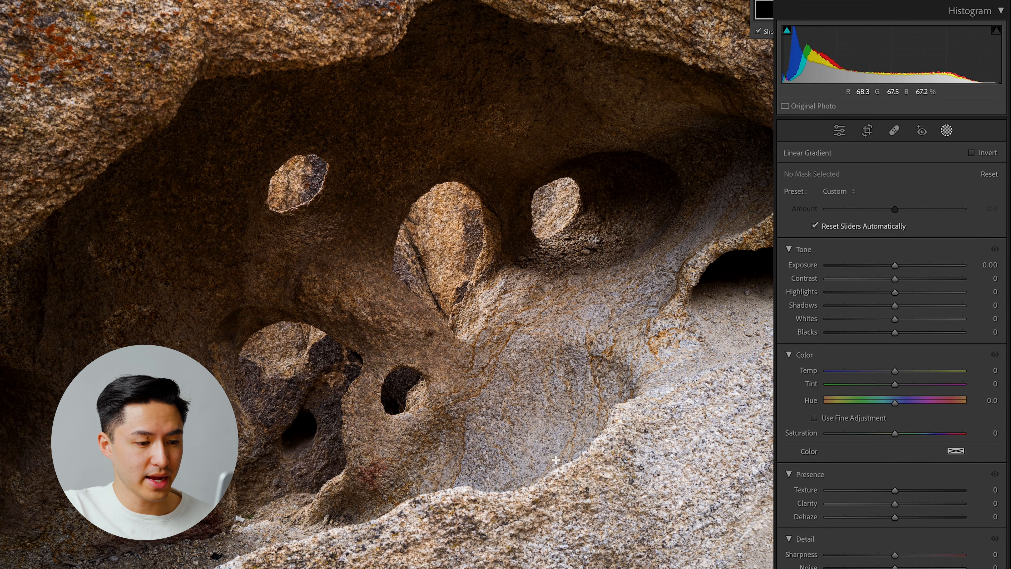
left_click_drag(565, 472, 495, 323)
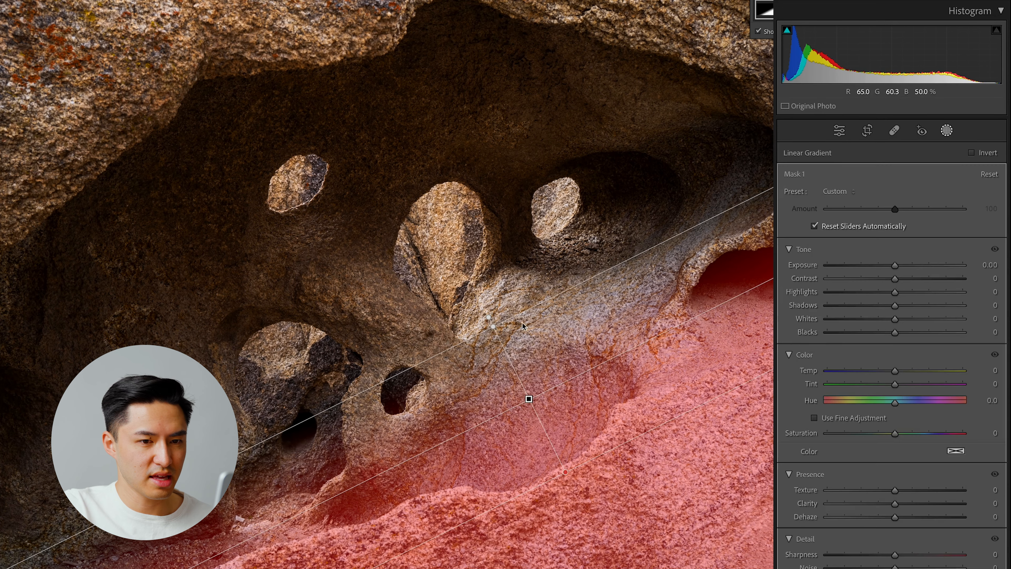
left_click(890, 268)
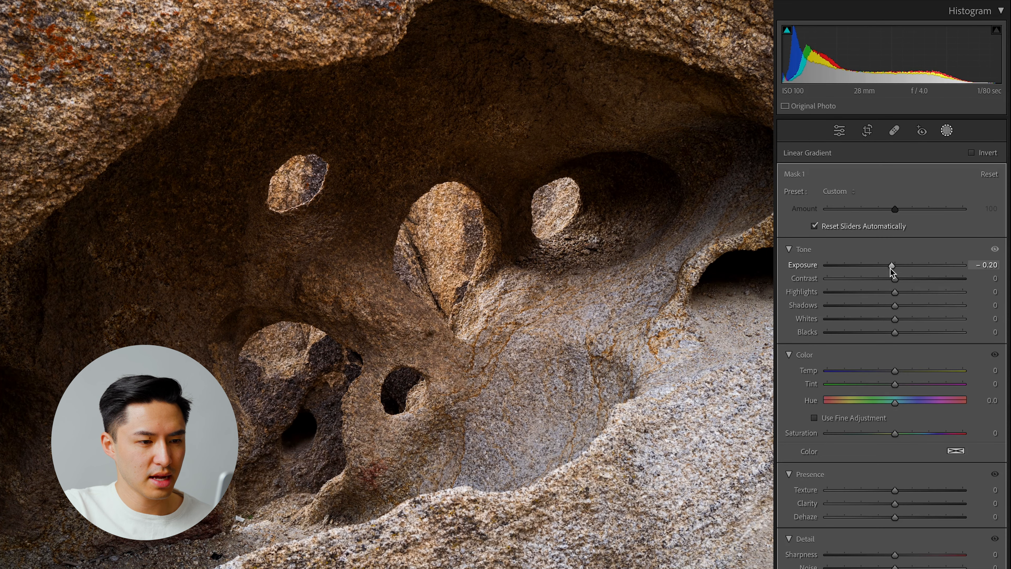
left_click(891, 268)
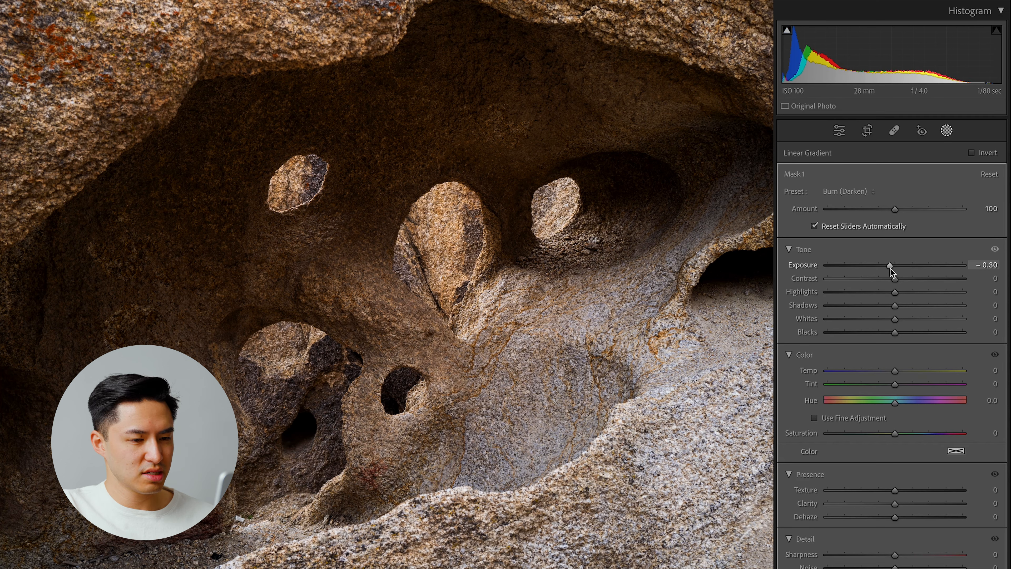
left_click(948, 130)
- Set the whole photo's Texture to +7, Clarity to +2 and Vibrance to +37
left_click_drag(901, 379, 924, 421)
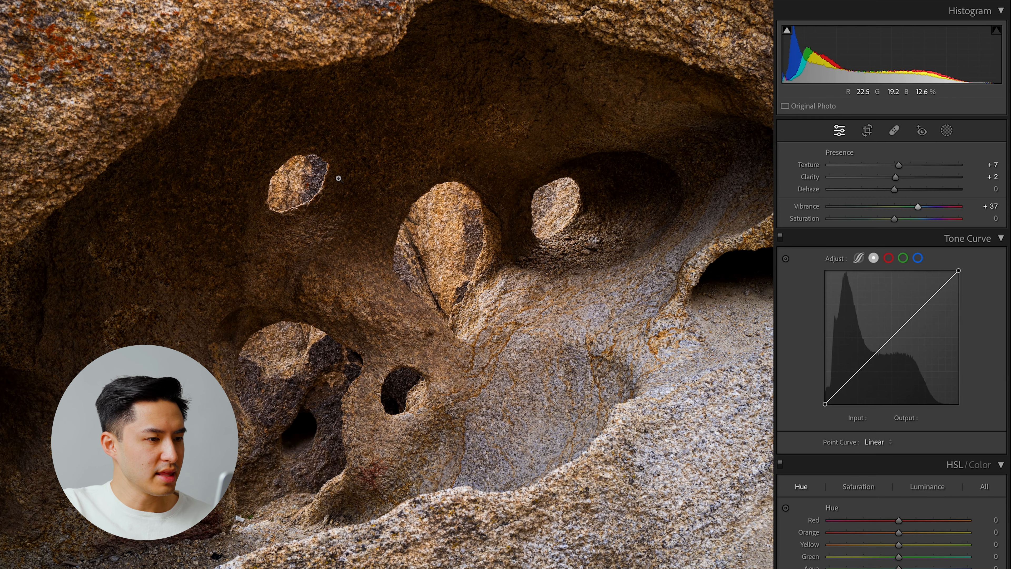
- Deepen the dark rock tones by sampling the shaded rock on the point curve, keeping 66 anchored and mapping input 27 to output 21
left_click(317, 177)
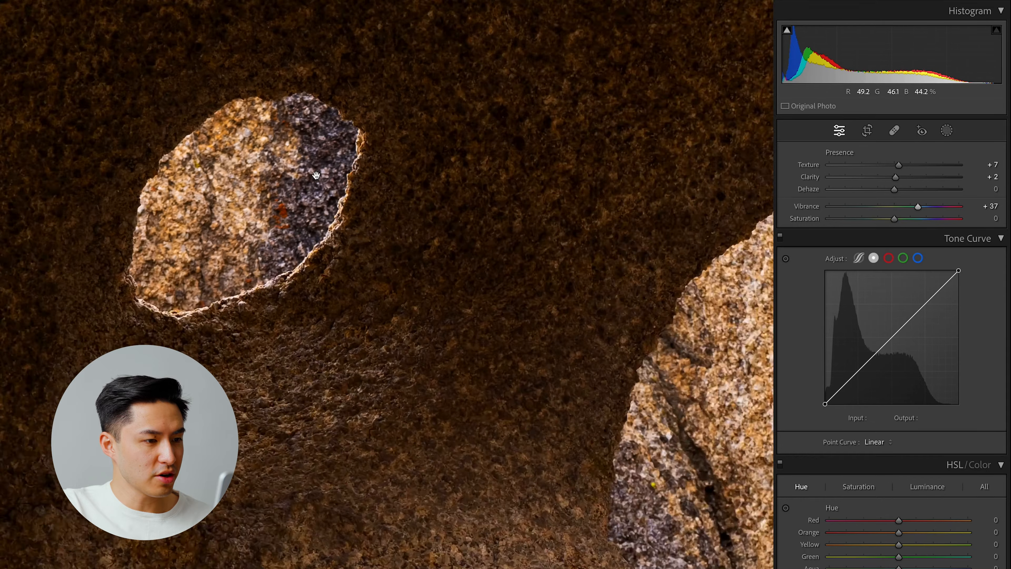
left_click_drag(336, 274, 581, 248)
left_click(785, 259)
left_click(297, 131)
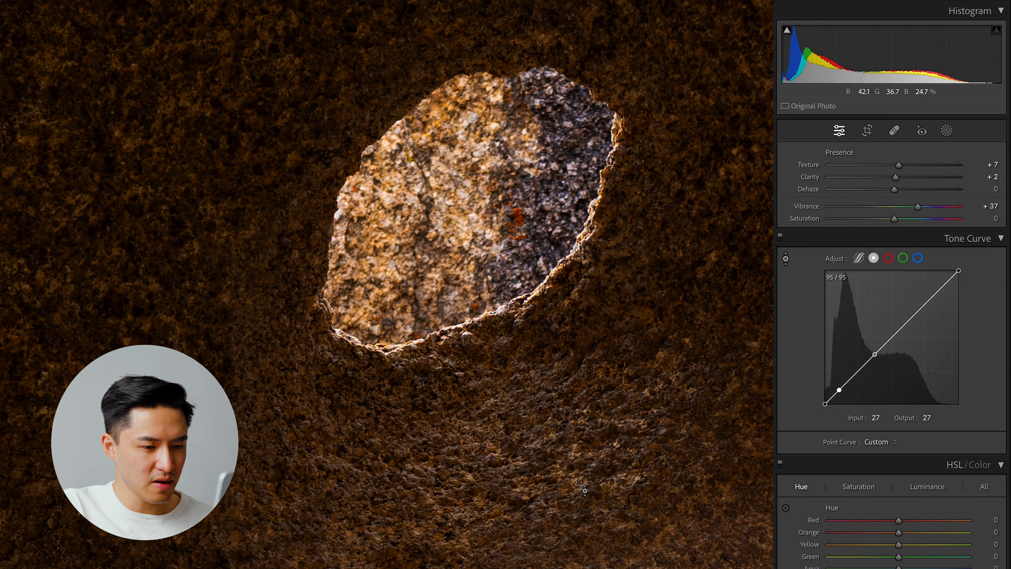
left_click(589, 490)
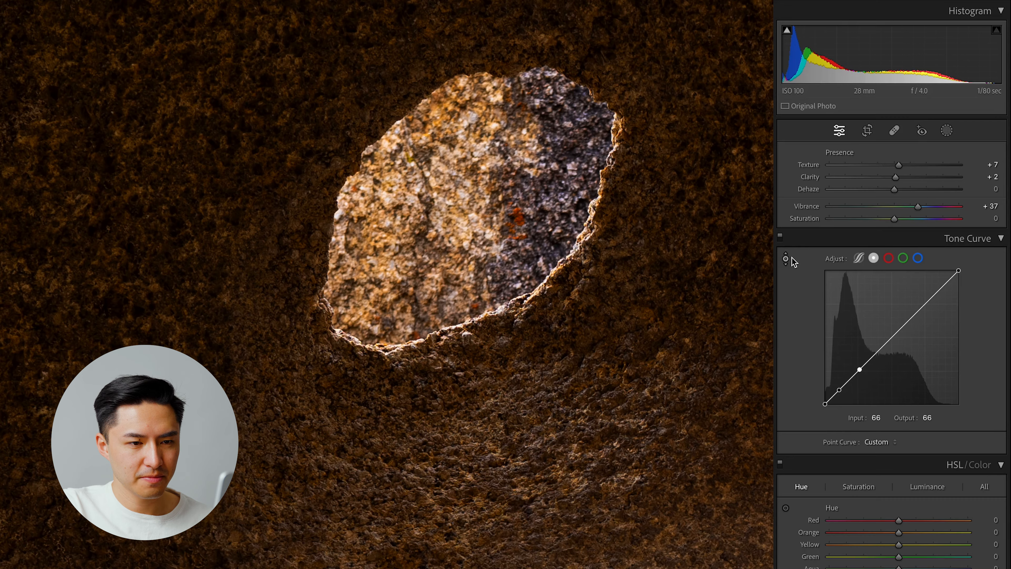
key("z")
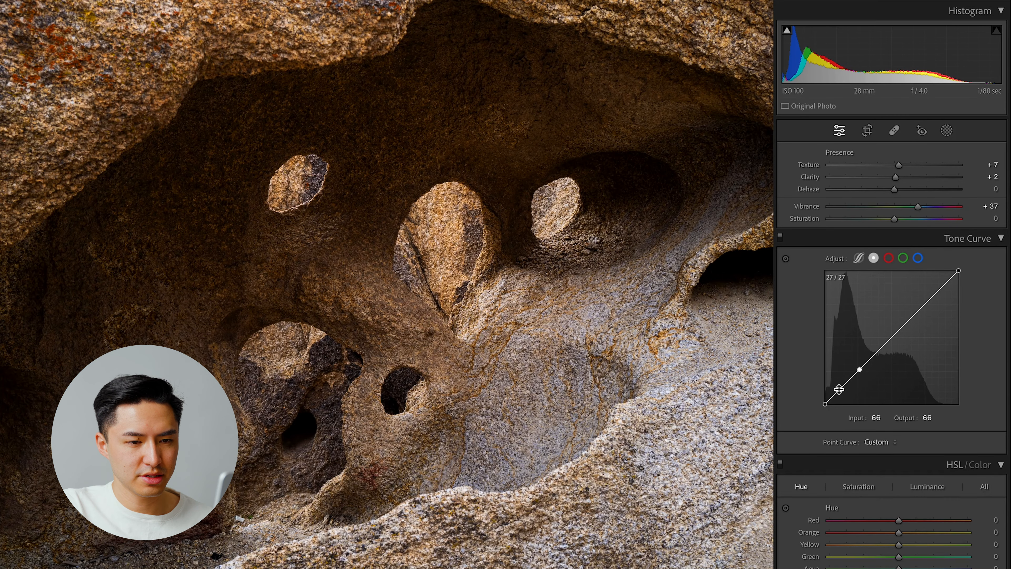
left_click_drag(839, 389, 839, 396)
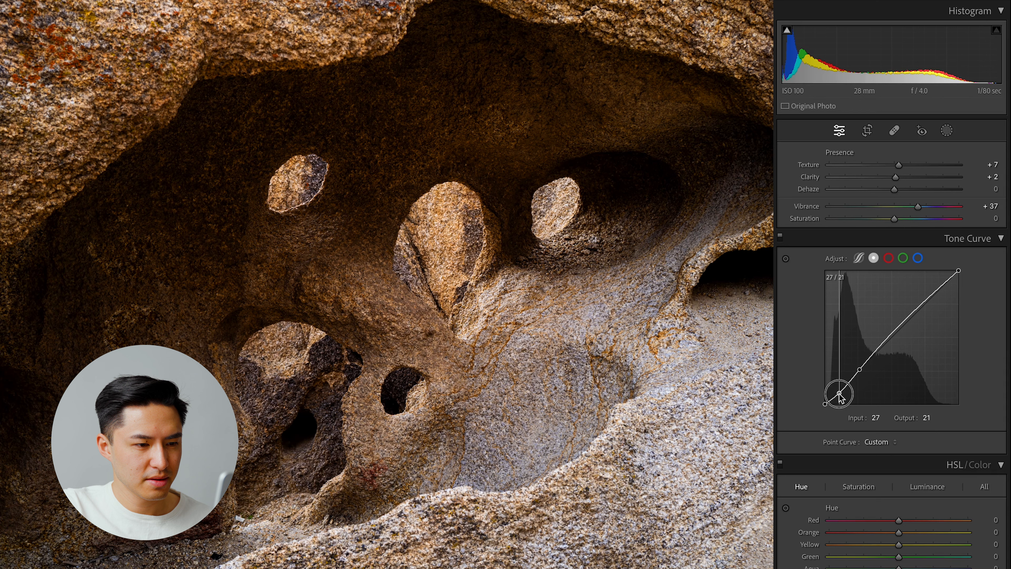
- Set the Orange hue to −8 and the Yellow hue to −30, and set Vibrance to +21
scroll(799, 386, "down", 4)
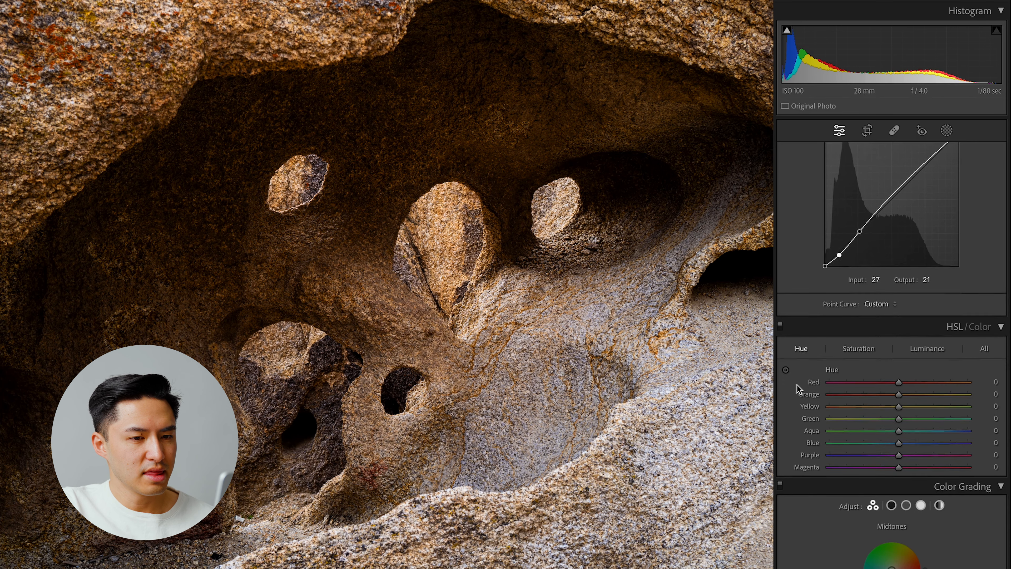
scroll(799, 389, "down", 2)
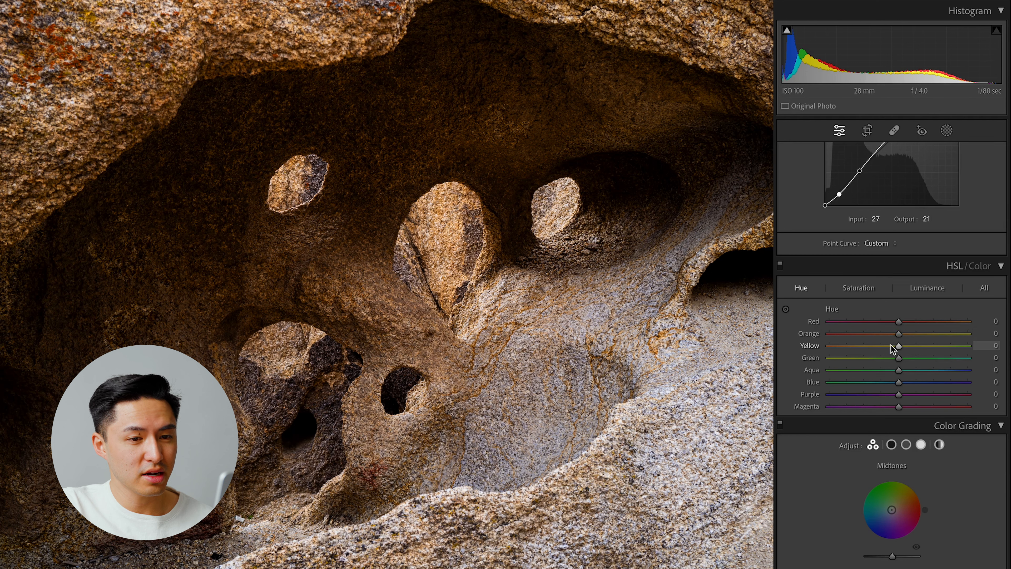
mouse_move(883, 346)
left_mouse_down()
mouse_move(846, 346)
mouse_move(995, 344)
mouse_move(840, 345)
mouse_move(1001, 343)
mouse_move(836, 346)
mouse_move(961, 343)
mouse_move(853, 346)
mouse_move(921, 354)
mouse_move(861, 347)
mouse_move(877, 347)
left_mouse_up()
left_click_drag(877, 347, 879, 347)
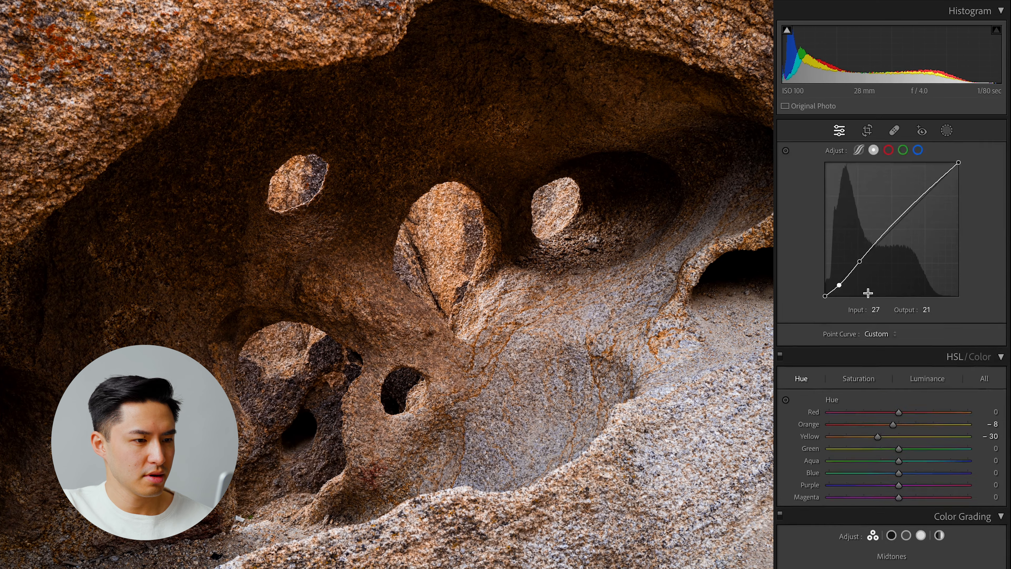
scroll(869, 294, "up", 10)
left_click_drag(909, 422, 908, 421)
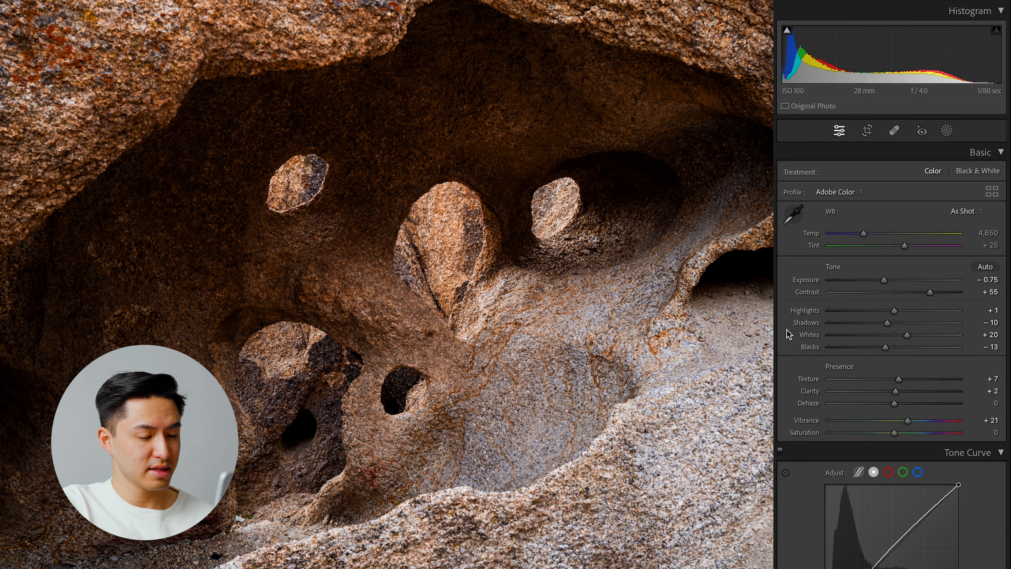
- Return to the grid of edited photos and select the burger and fries photo
key("g")
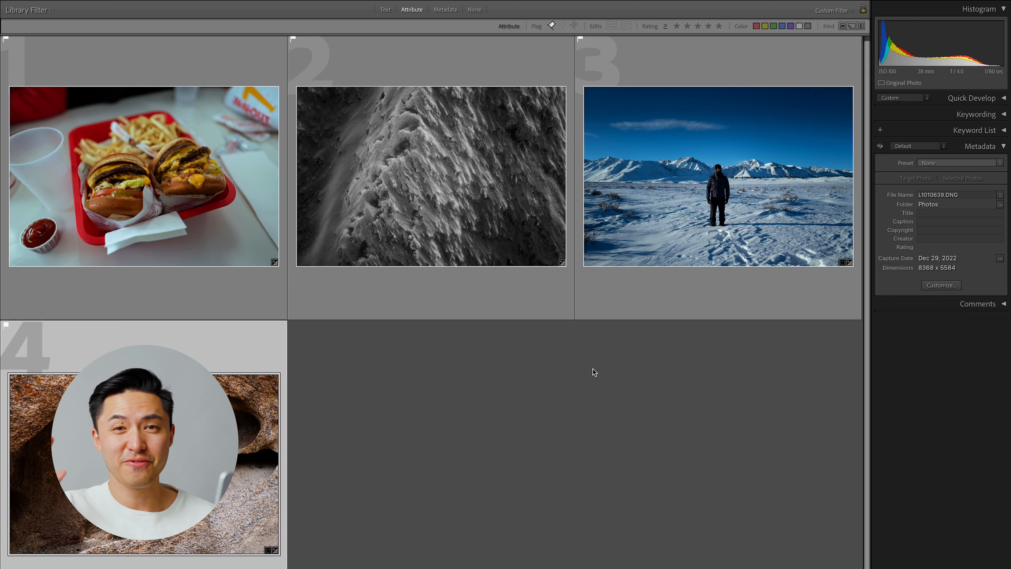
left_click(196, 252)
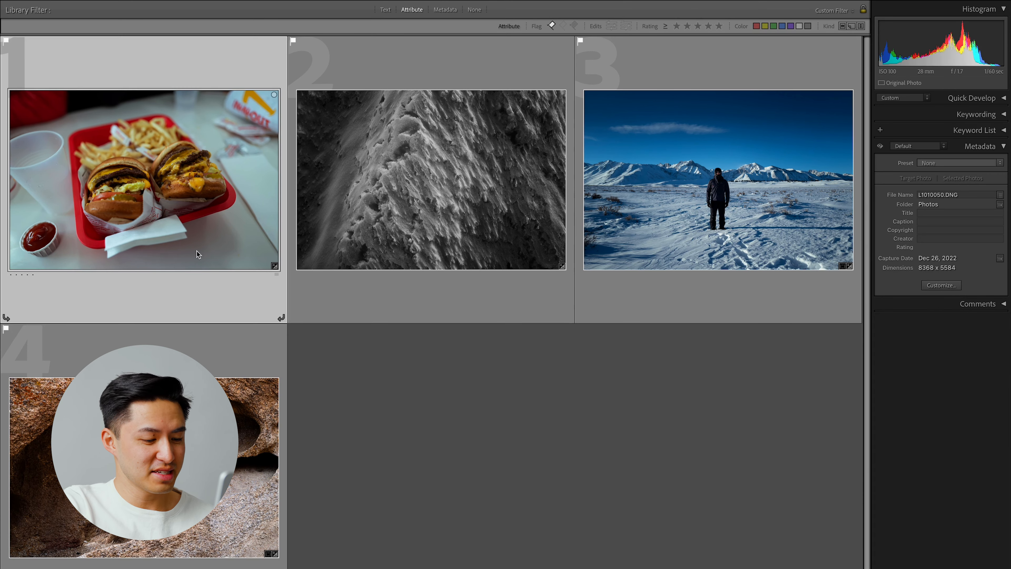